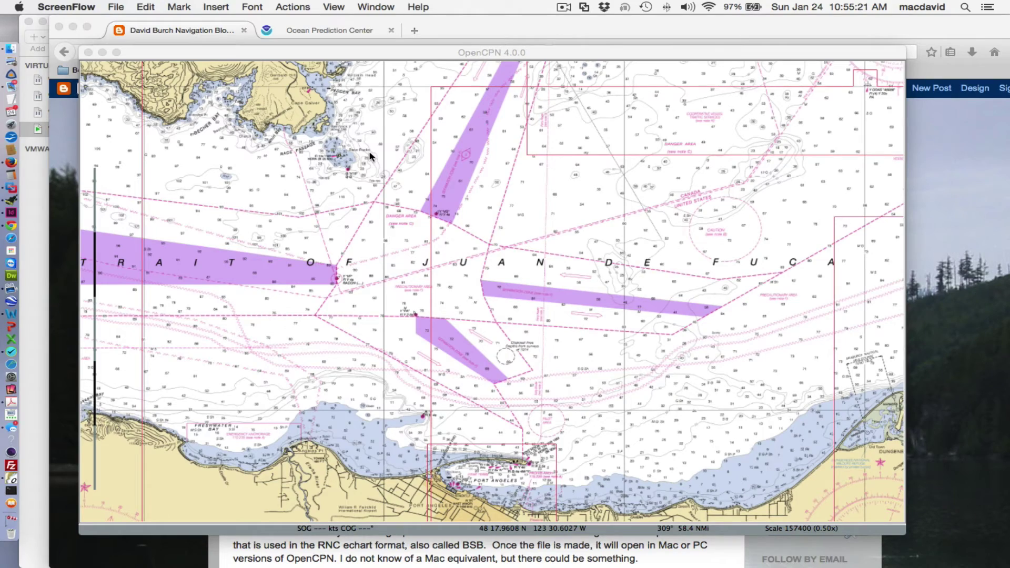
Step: Zoom the chart in, then back out to scale 224500 around Race Rocks and Port Angeles
scroll(370, 156, "up", 2)
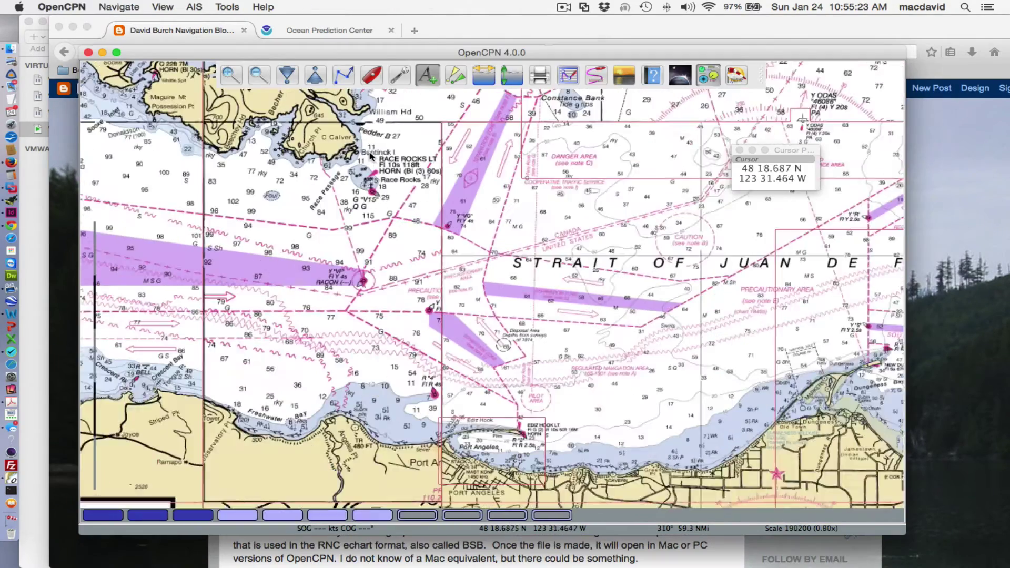
scroll(370, 156, "down", 1)
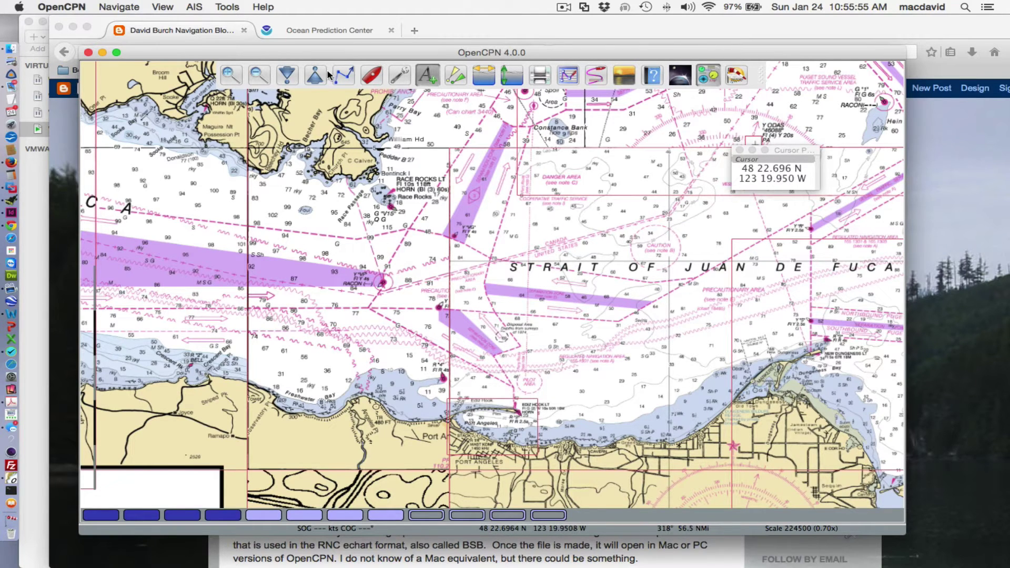
Step: Draw a three-waypoint test route across the strait, ending in the western traffic lane
left_click(343, 75)
left_click(536, 241)
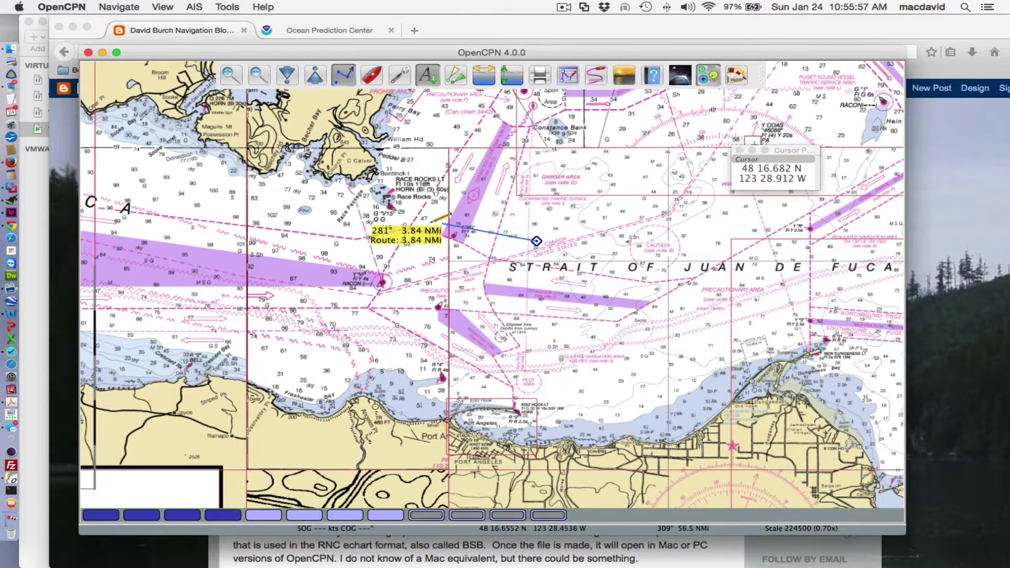
left_click(430, 223)
left_click(304, 295)
left_click(304, 295)
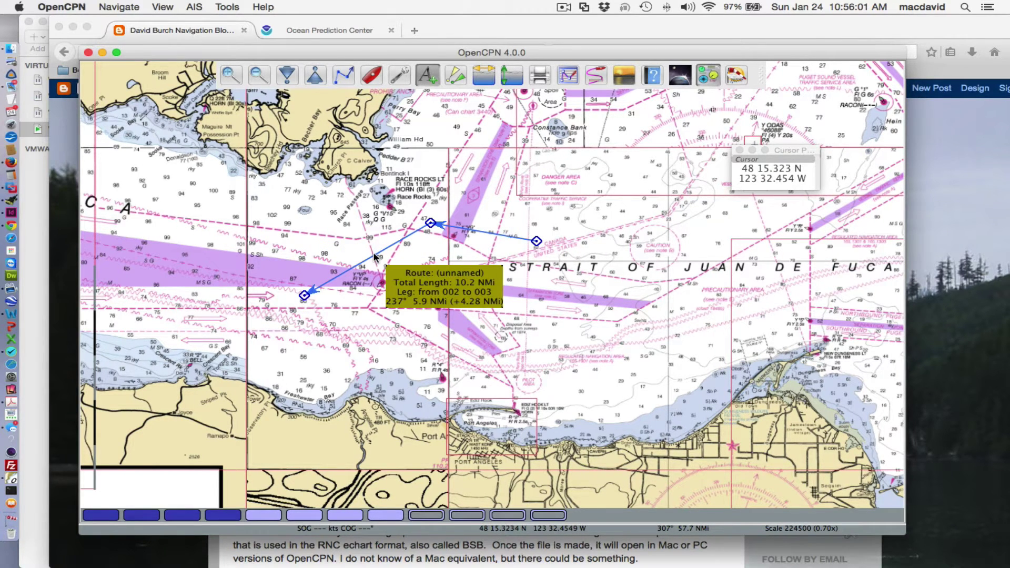
Step: Delete the test route and bring up the Ocean Prediction Center page in Firefox
scroll(374, 257, "up", 3)
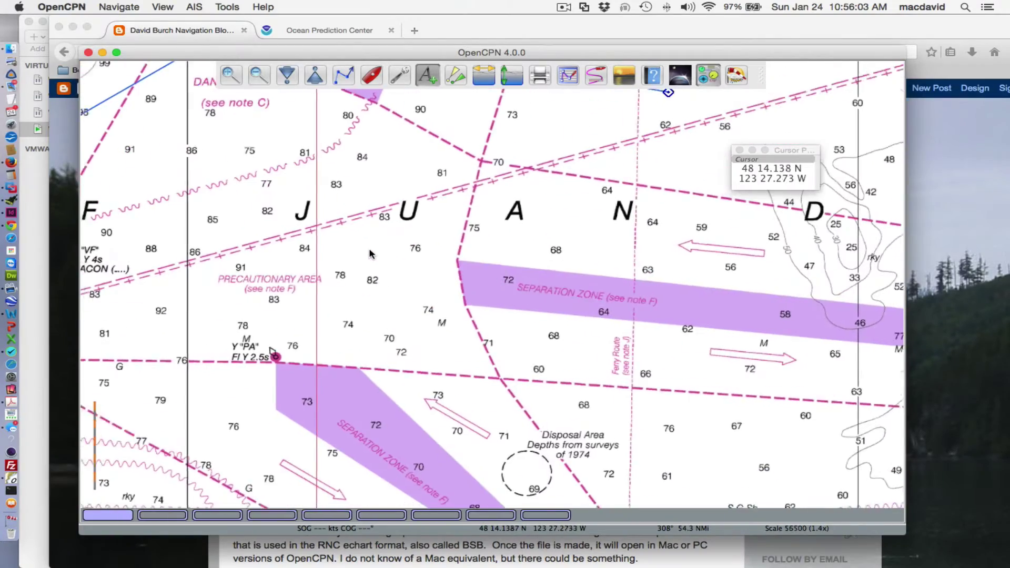
scroll(371, 254, "down", 1)
scroll(371, 254, "down", 1)
scroll(343, 229, "up", 2)
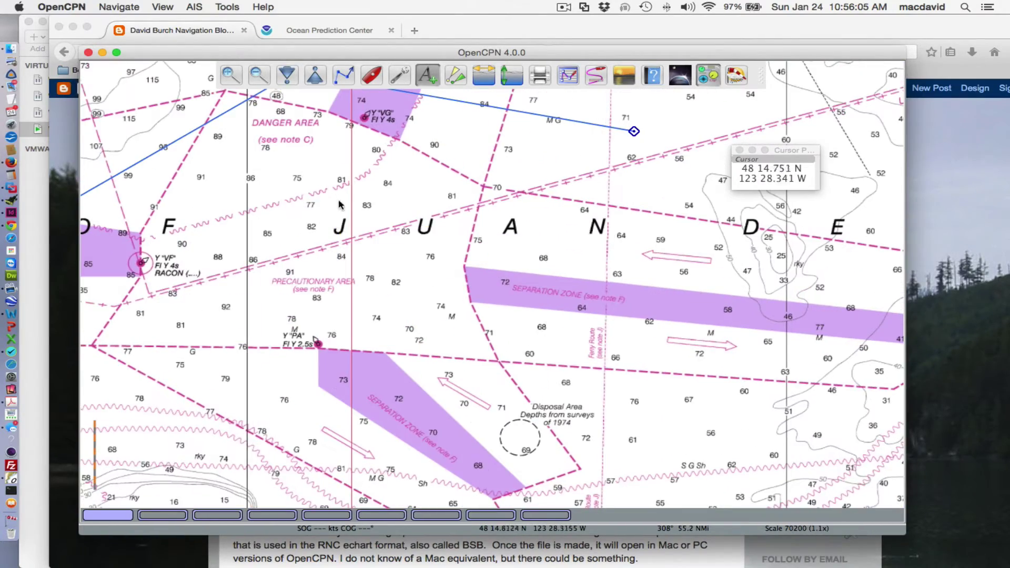
scroll(377, 159, "down", 1)
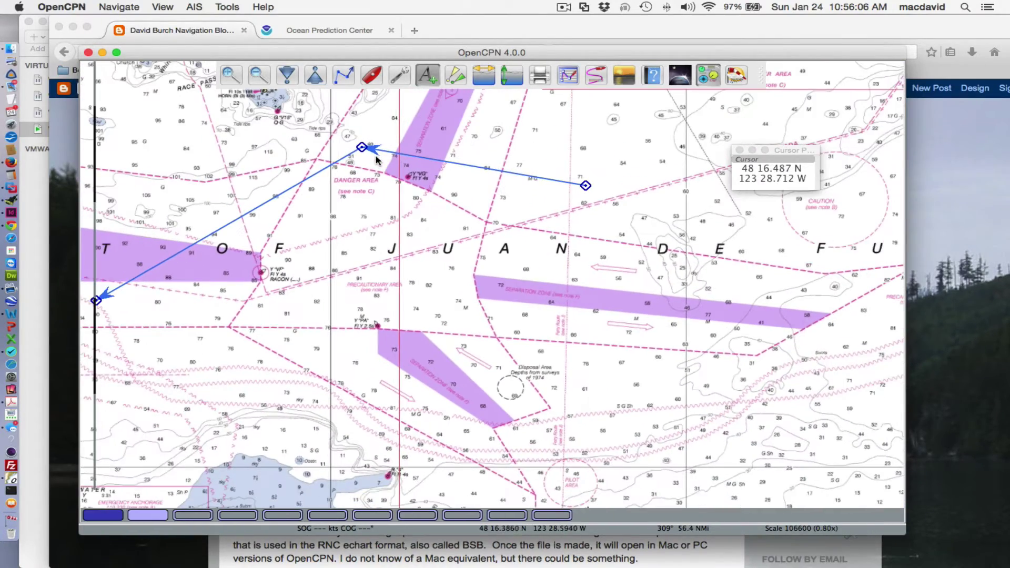
right_click(328, 168)
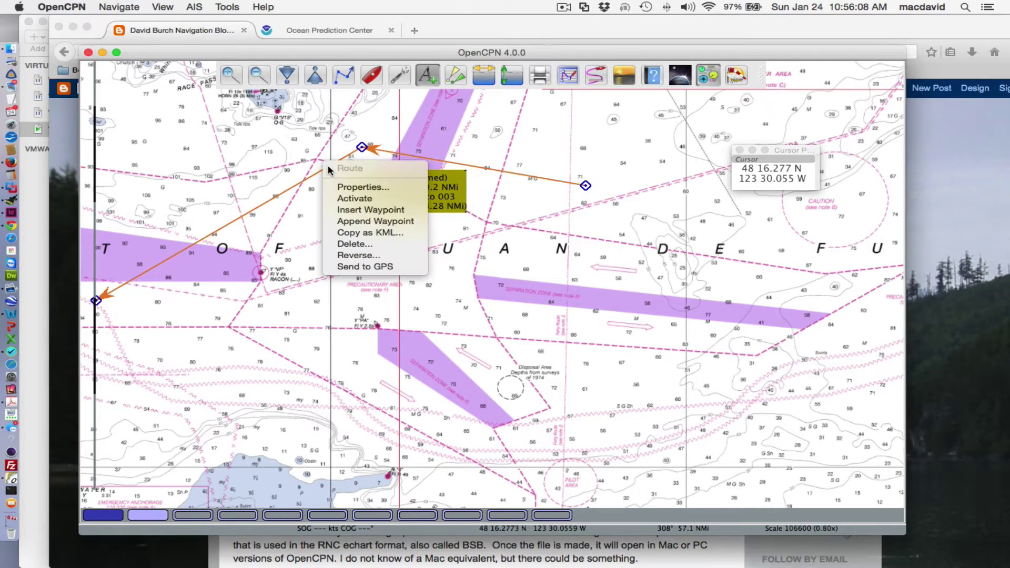
left_click(370, 245)
left_click(576, 309)
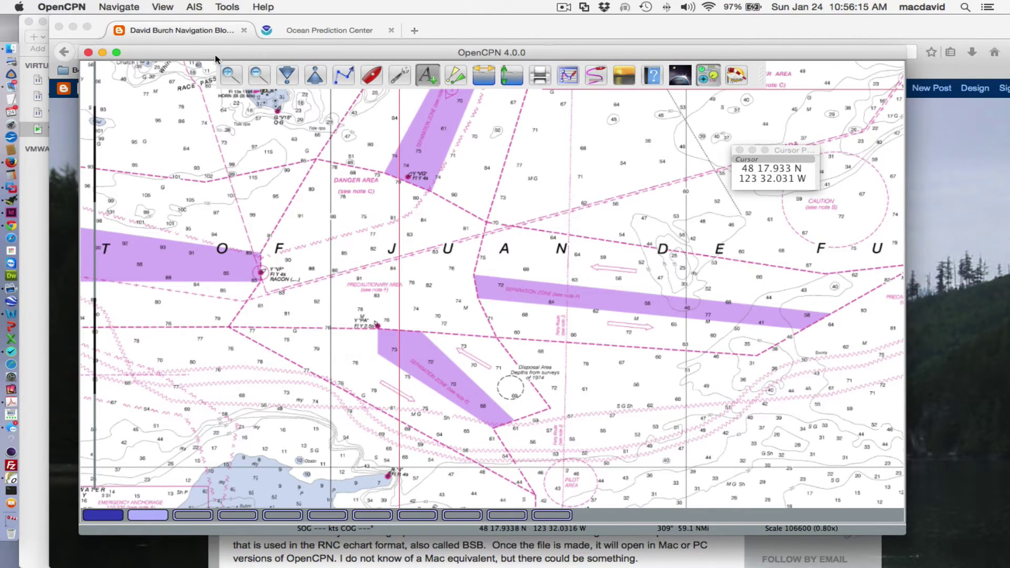
left_click(365, 33)
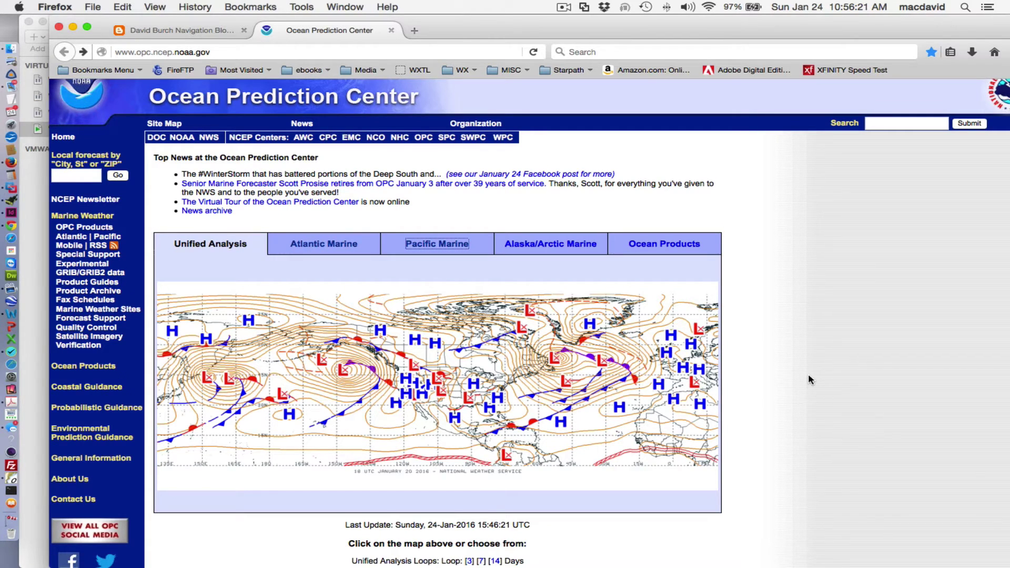
Step: Open the 24-hour surface forecast from the Pacific Marine page's Graphical Forecasts at full size
scroll(808, 374, "down", 3)
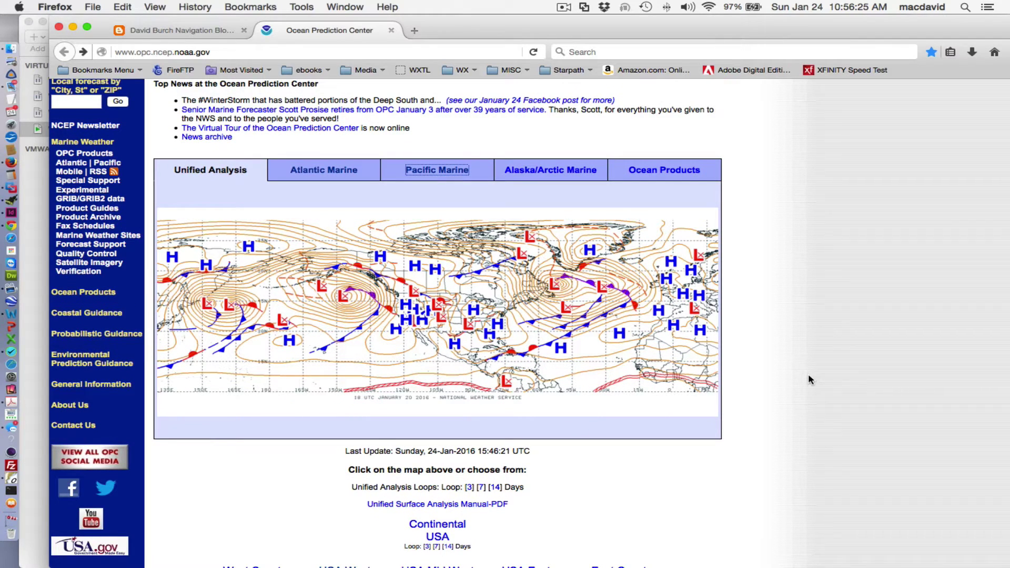
left_click(462, 173)
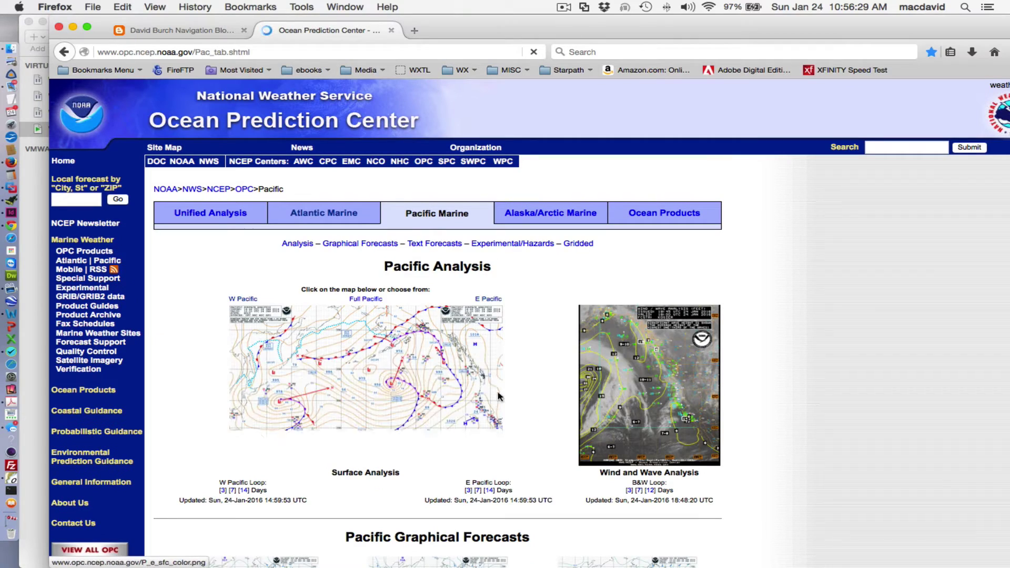
scroll(525, 374, "down", 2)
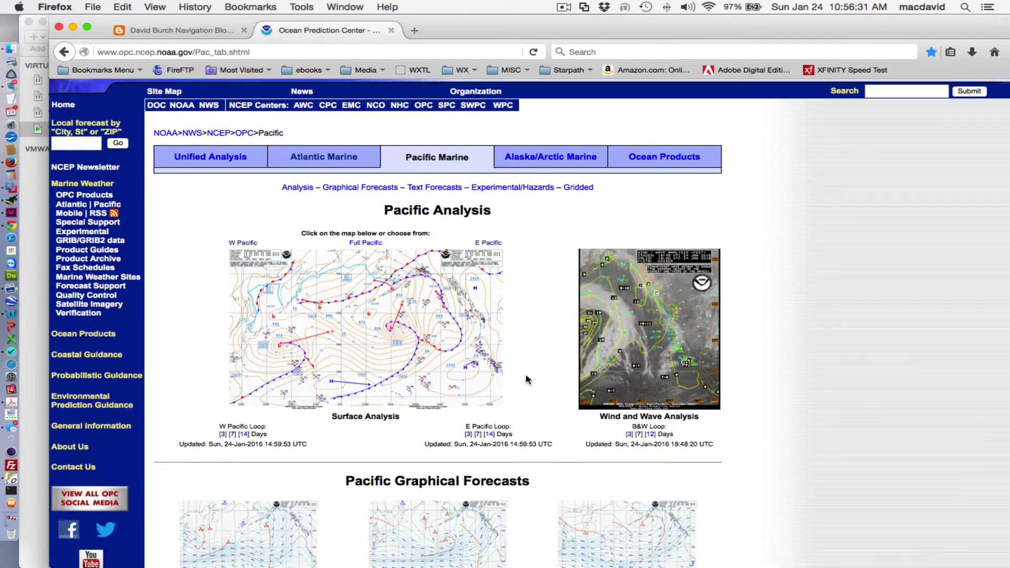
scroll(526, 376, "down", 10)
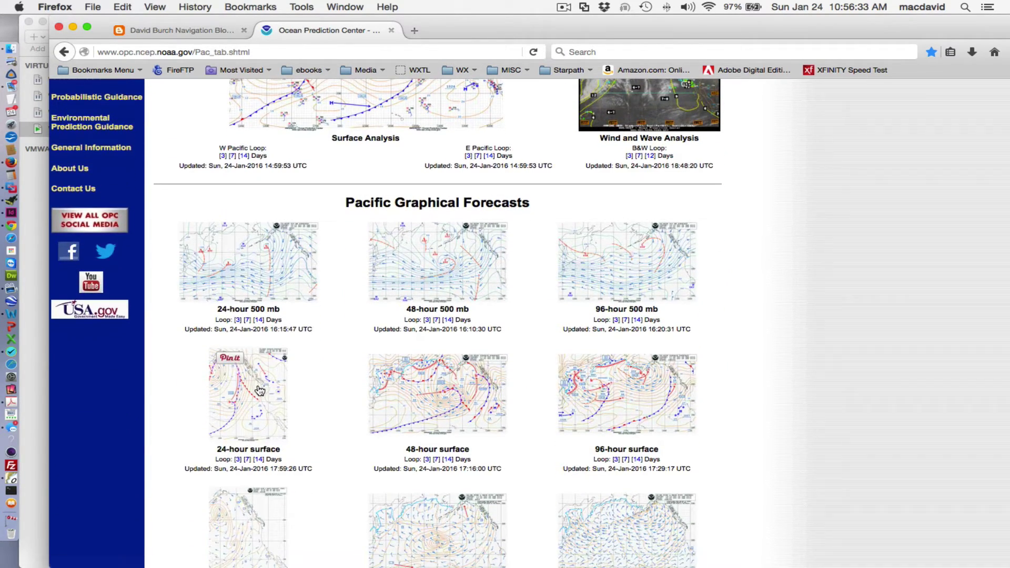
left_click(260, 390)
left_click(551, 352)
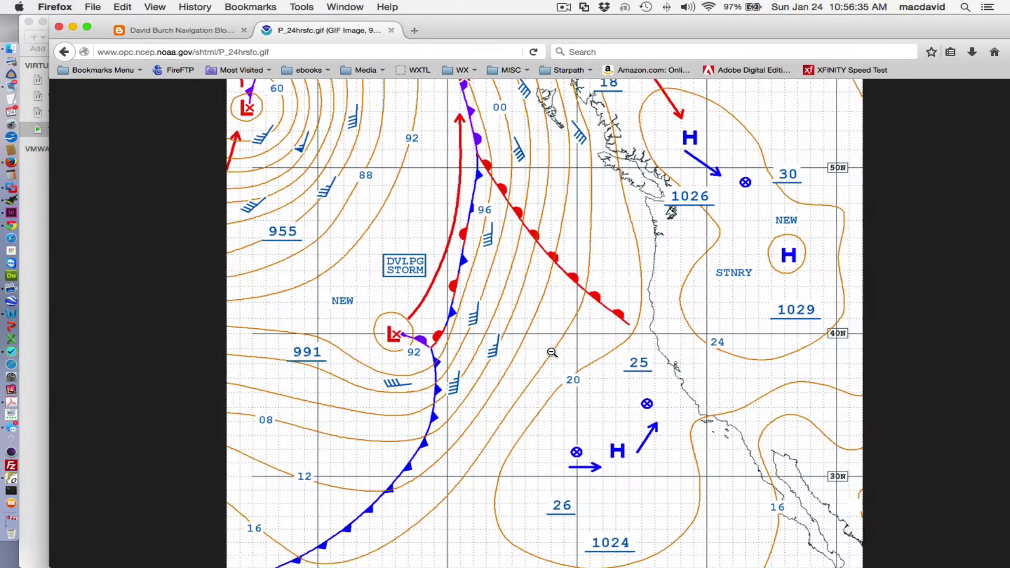
Step: Look over the full-size forecast map, then return to the navigation blog article
scroll(551, 352, "up", 5)
scroll(552, 352, "down", 7)
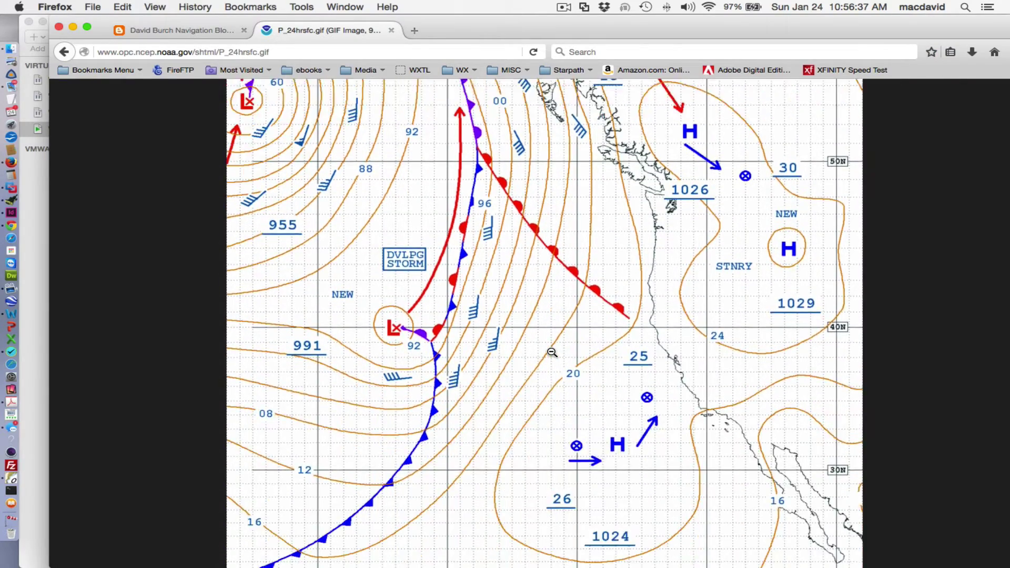
scroll(552, 353, "up", 7)
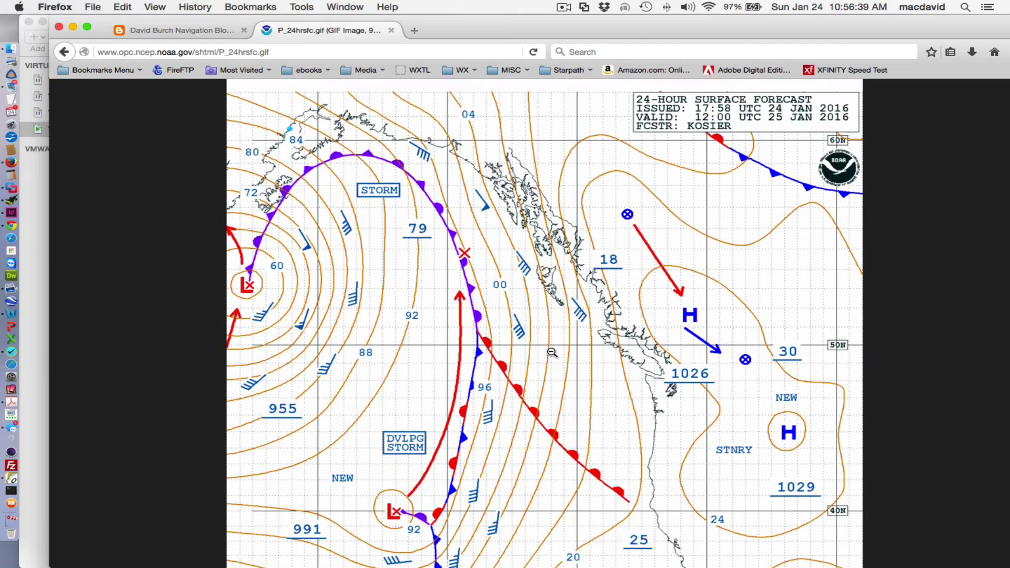
scroll(552, 353, "down", 8)
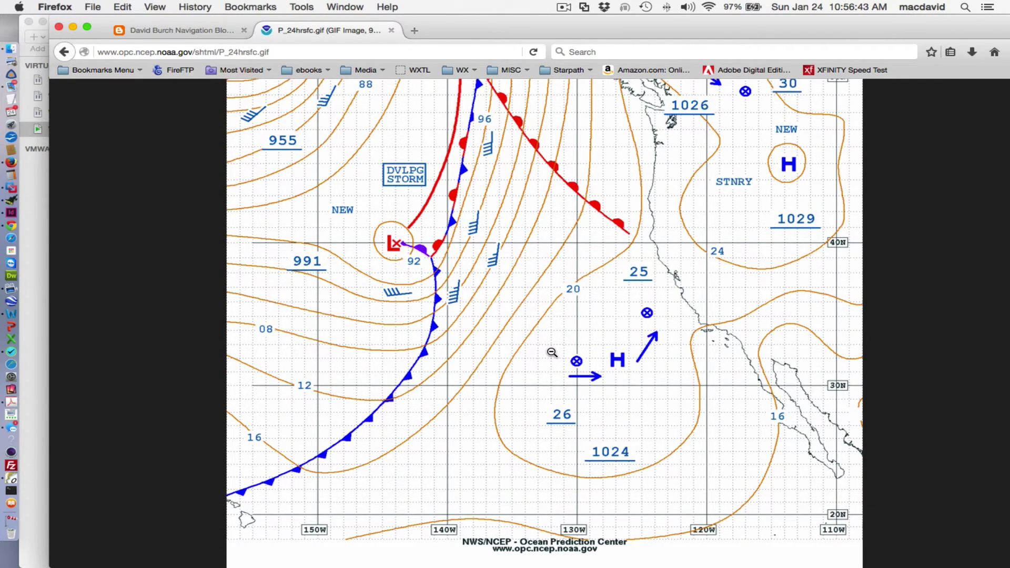
left_click(188, 32)
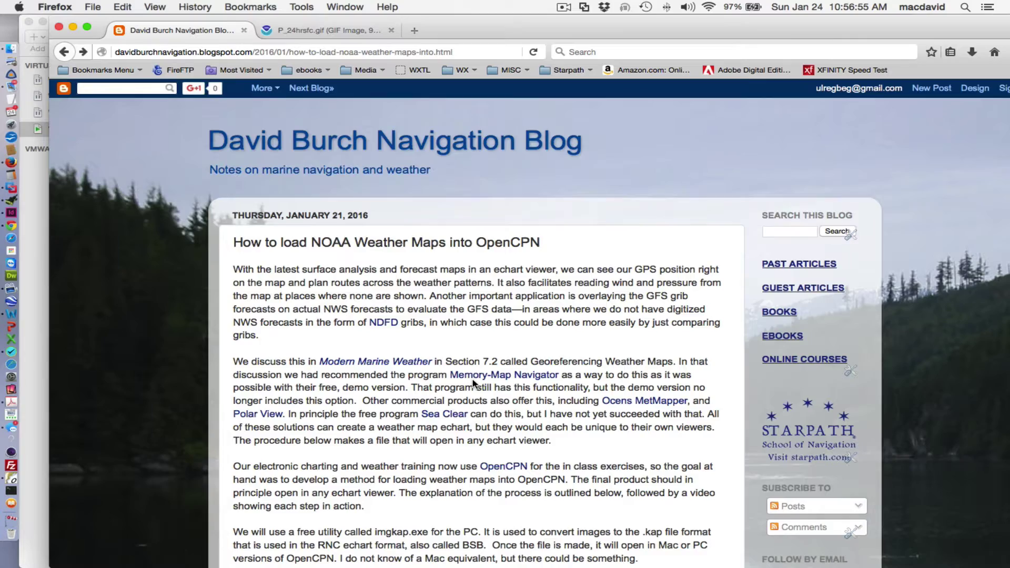
Step: Scroll through Steps 1–6 of 'How to load NOAA Weather Maps into OpenCPN', ending at Steps 1–3
scroll(474, 382, "down", 2)
scroll(509, 382, "down", 10)
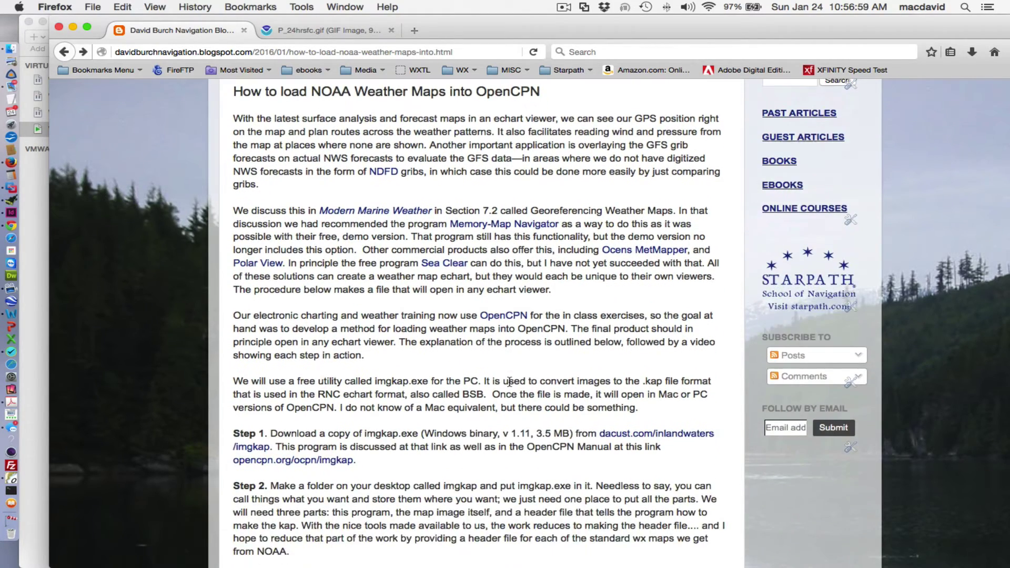
scroll(509, 385, "up", 12)
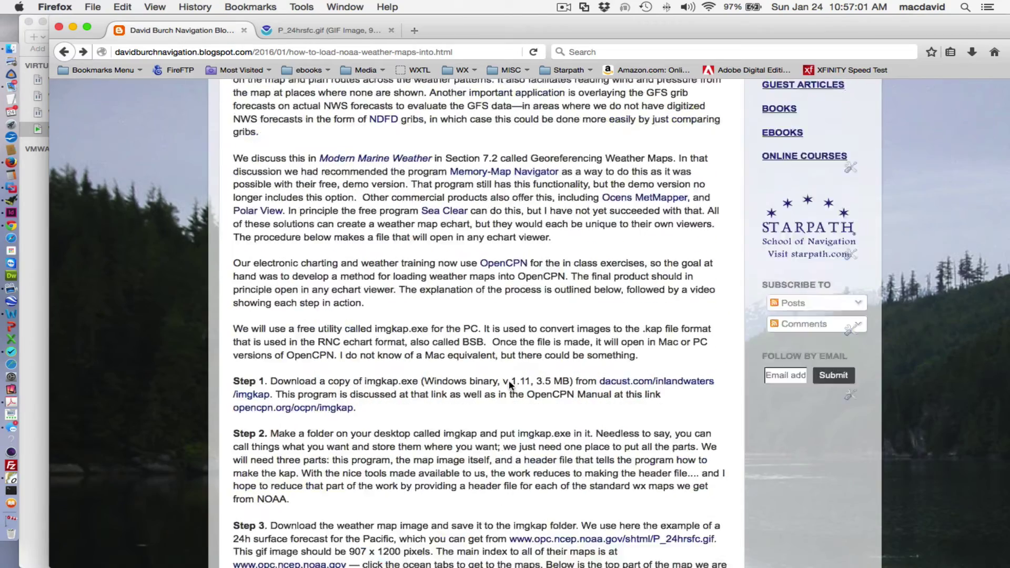
scroll(510, 385, "down", 12)
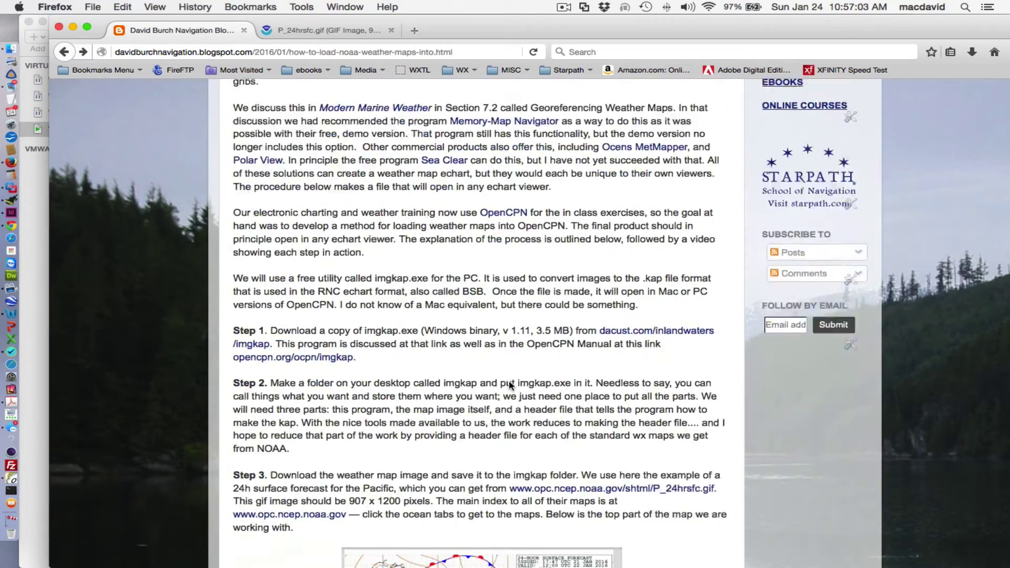
scroll(510, 385, "down", 5)
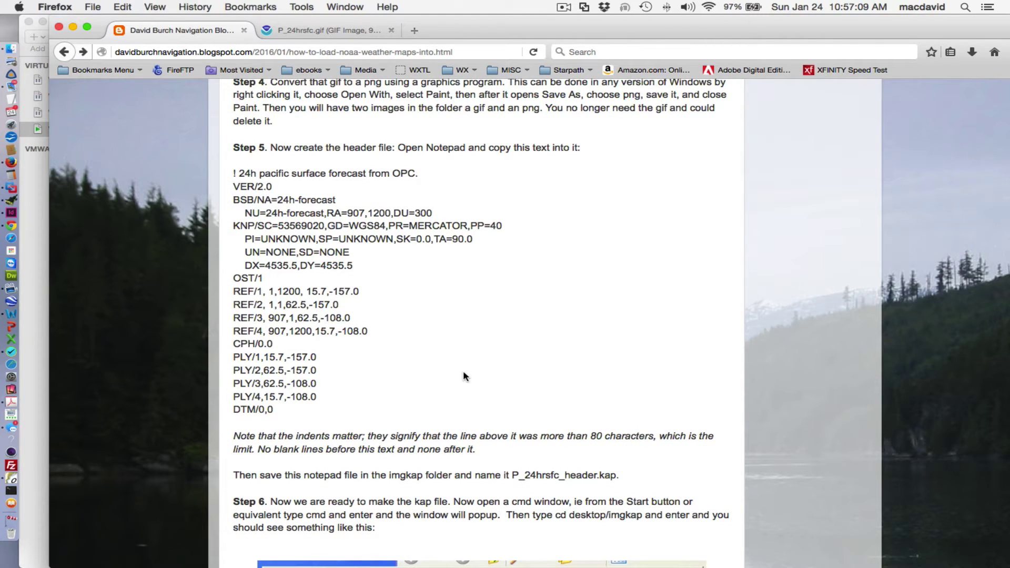
scroll(464, 372, "up", 6)
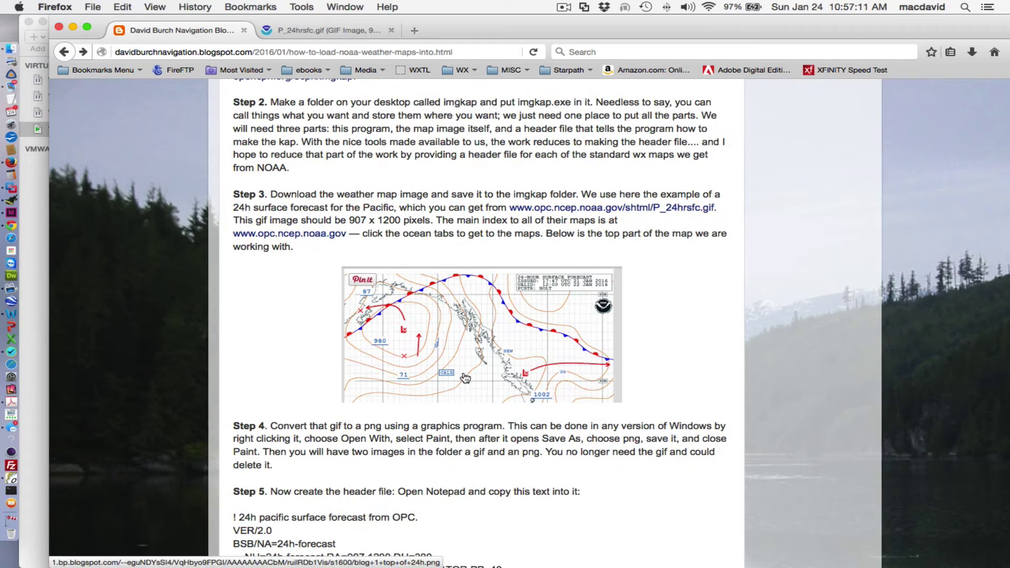
scroll(465, 377, "down", 6)
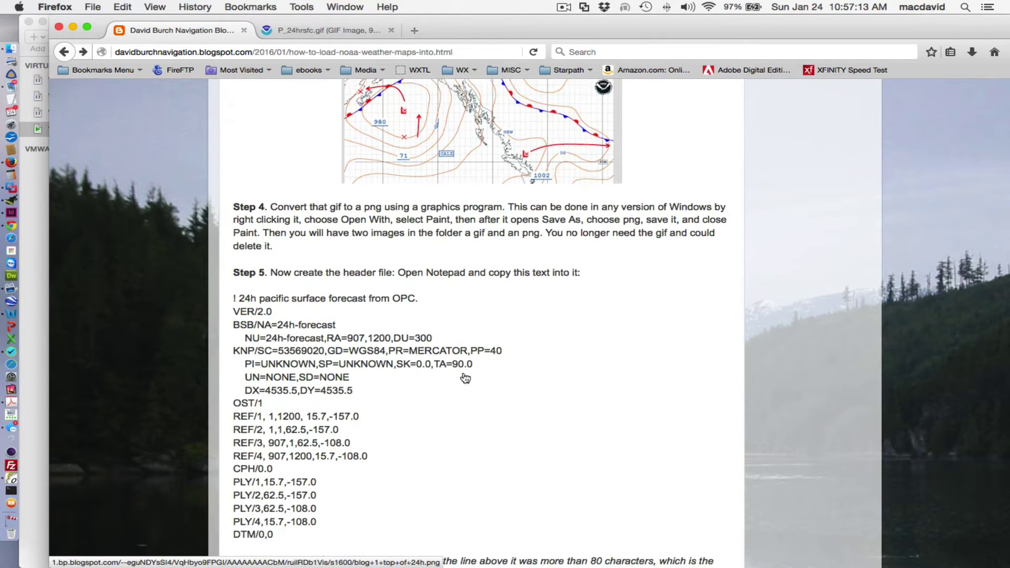
scroll(464, 376, "up", 3)
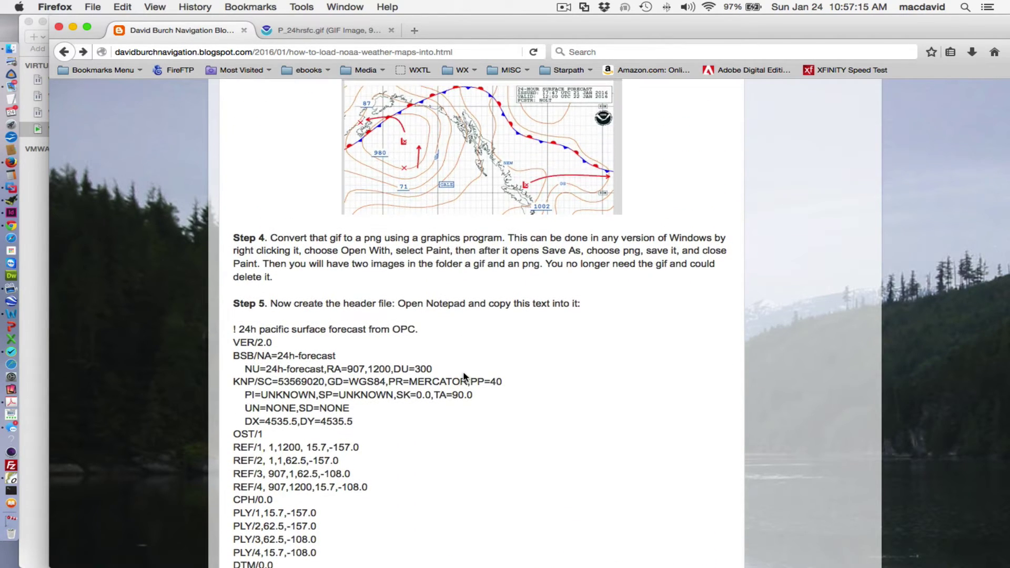
scroll(464, 374, "up", 9)
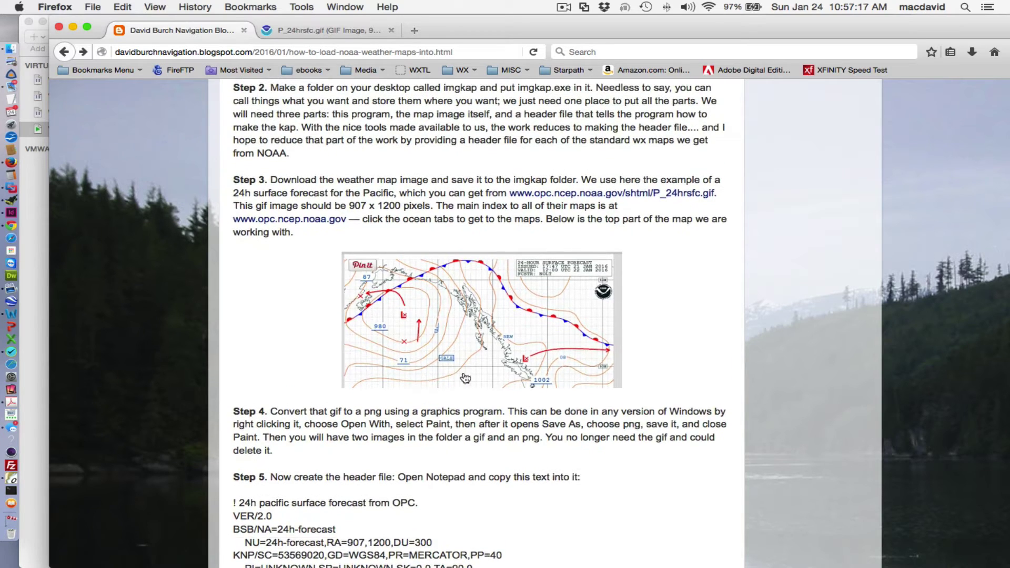
scroll(463, 372, "up", 1)
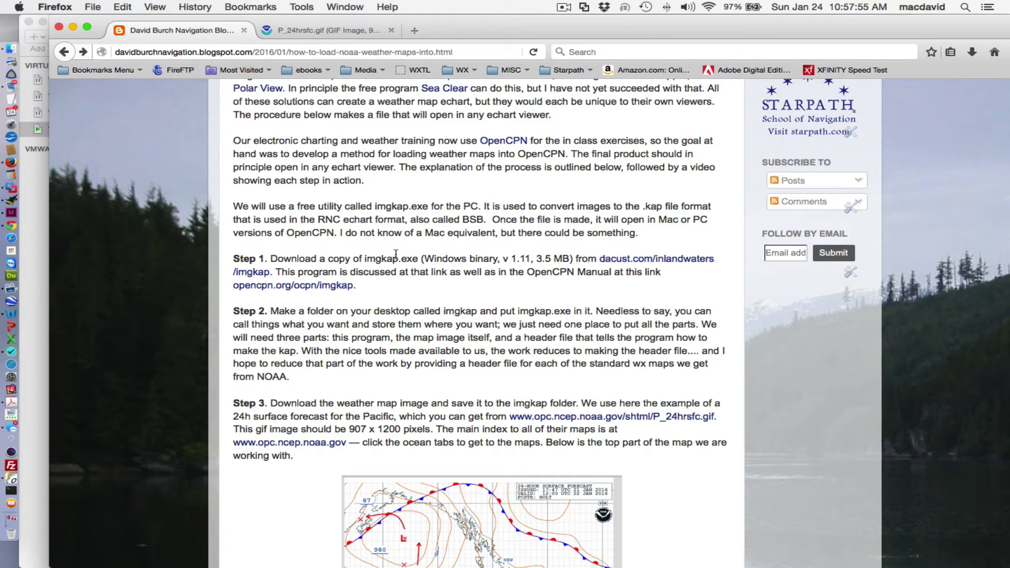
Step: Download the Windows program imgkap.exe from the imgkap download page
left_click(622, 261)
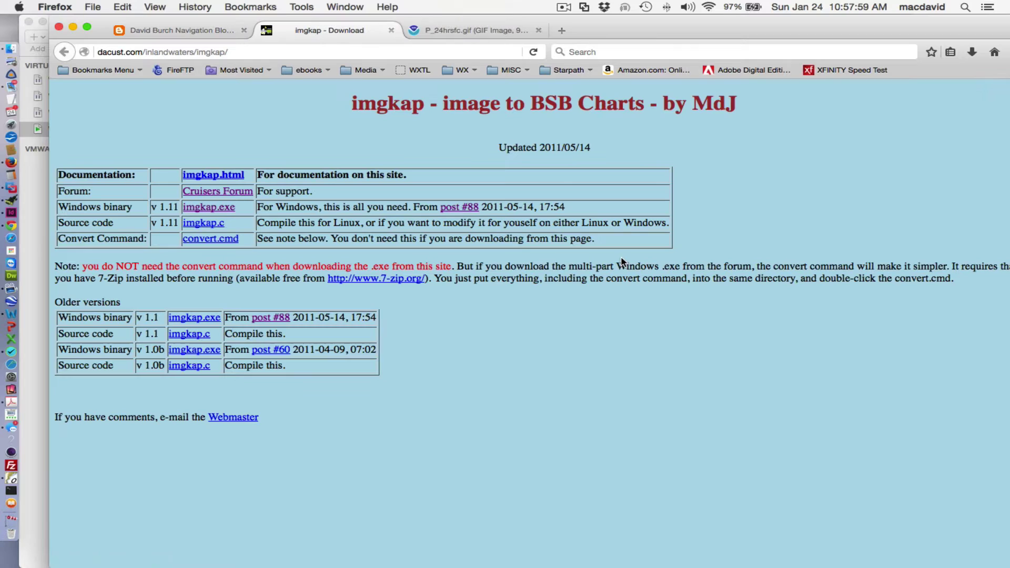
left_click(196, 210)
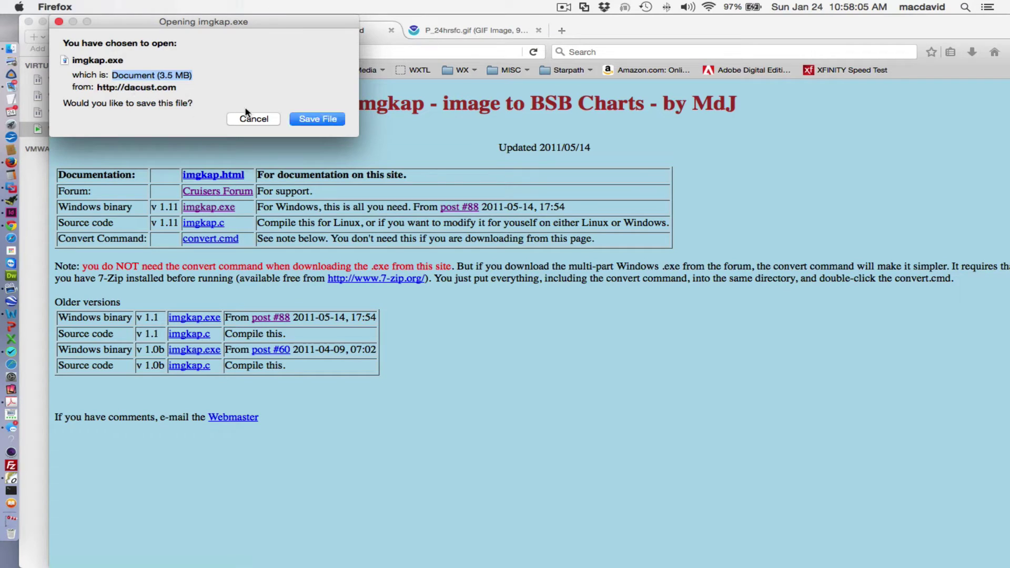
left_click(319, 120)
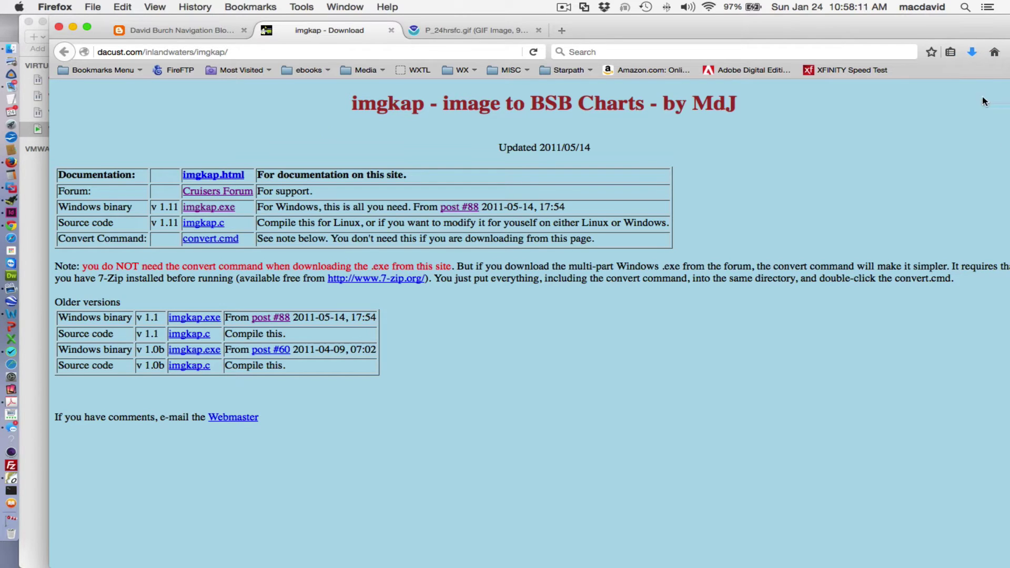
Step: Reveal the downloaded imgkap.exe in the Finder Downloads folder
left_click(972, 52)
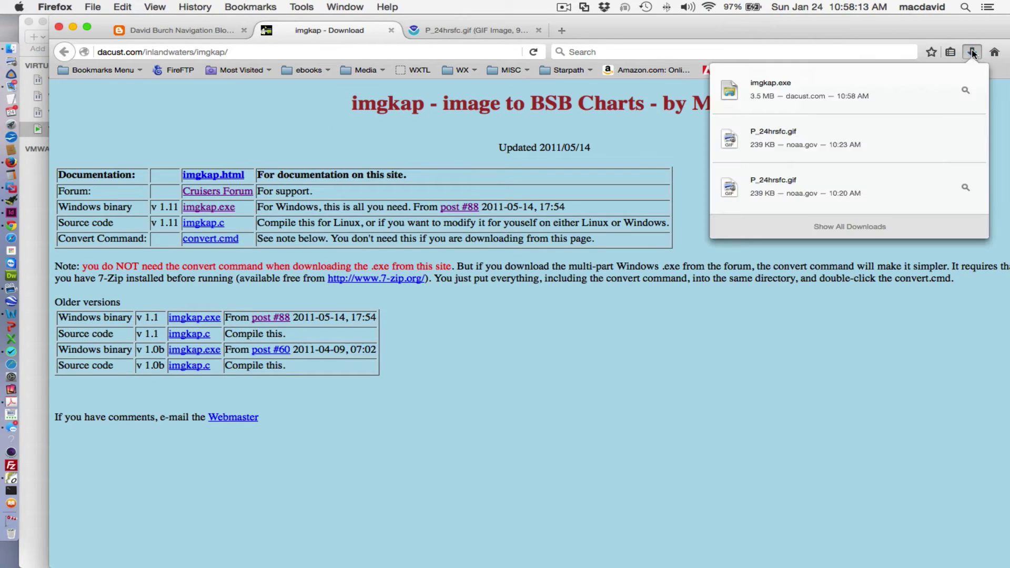
right_click(824, 83)
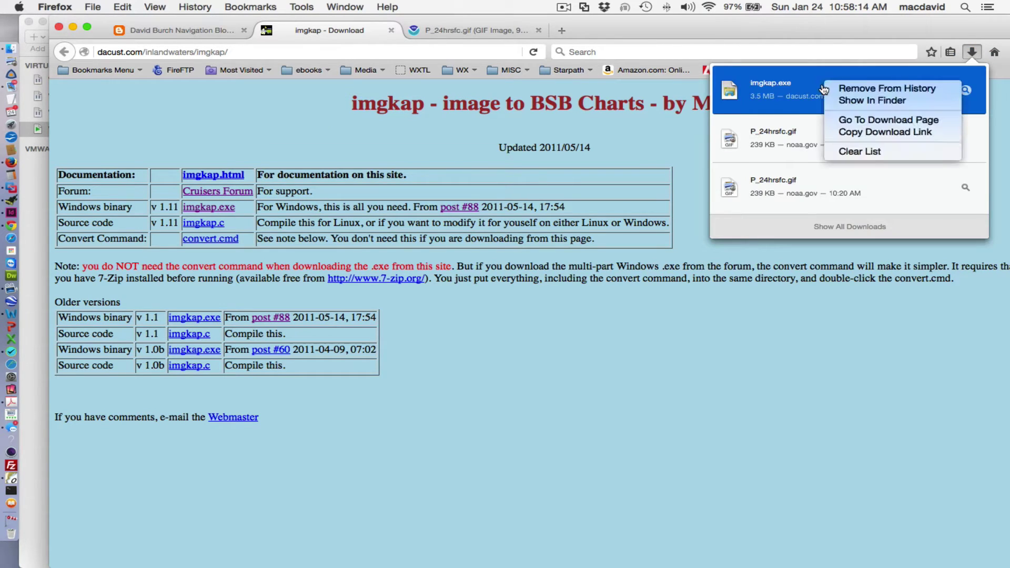
left_click(855, 102)
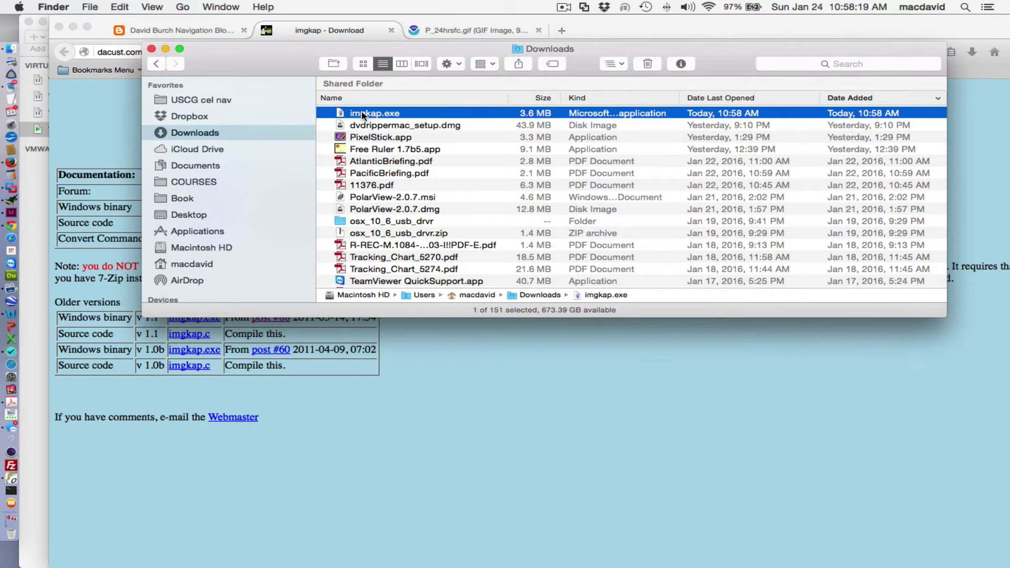
Step: Copy imgkap.exe from the Finder Downloads list
right_click(361, 117)
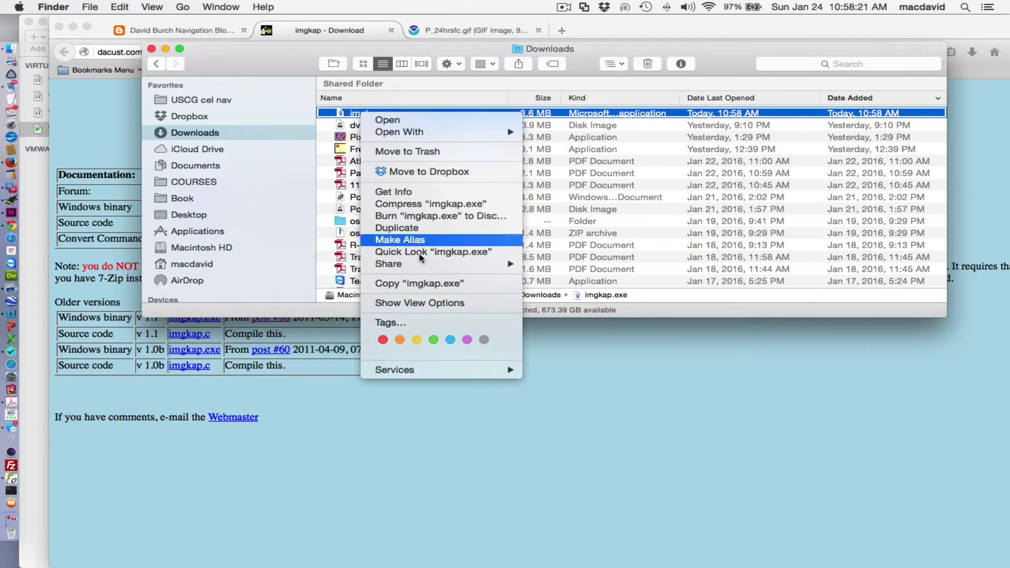
left_click(414, 284)
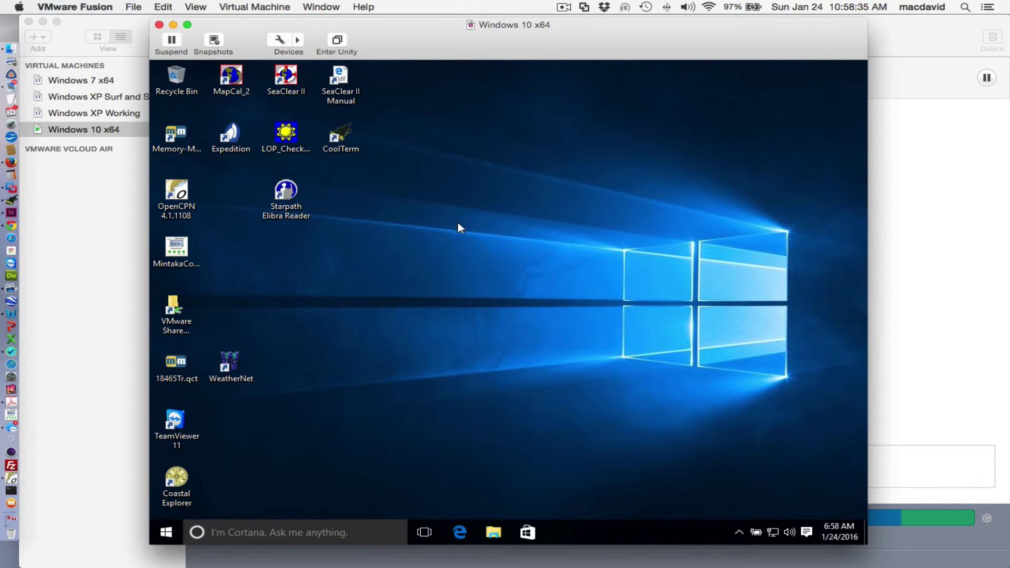
Step: Create a new folder named 'imgkap' on the Windows 10 desktop
right_click(457, 236)
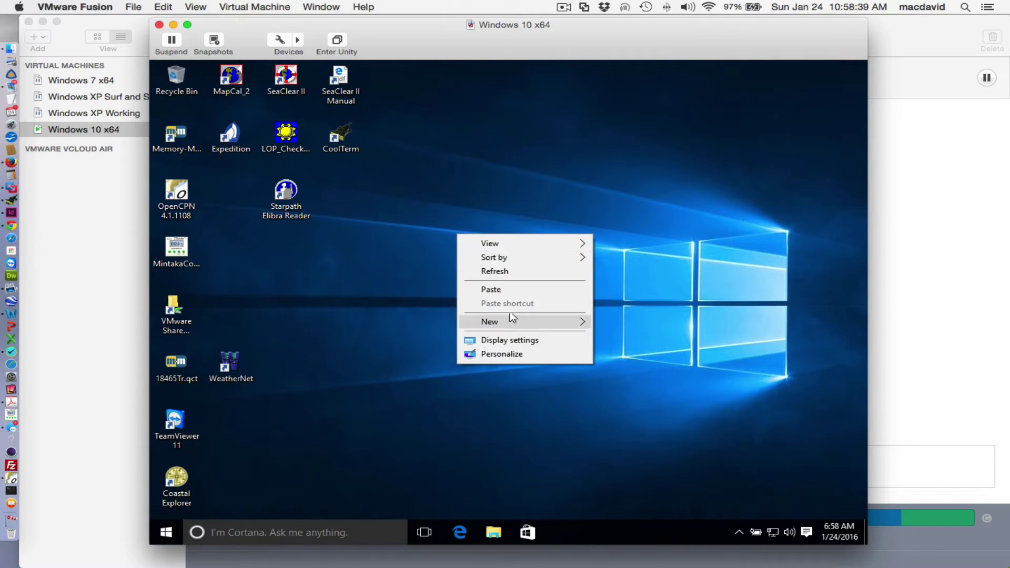
mouse_move(504, 322)
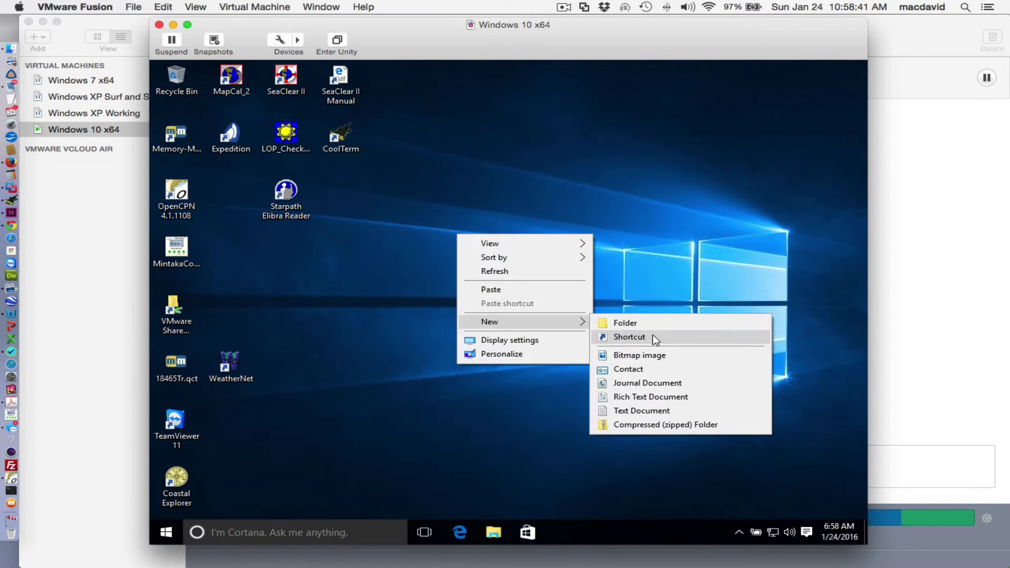
left_click(634, 324)
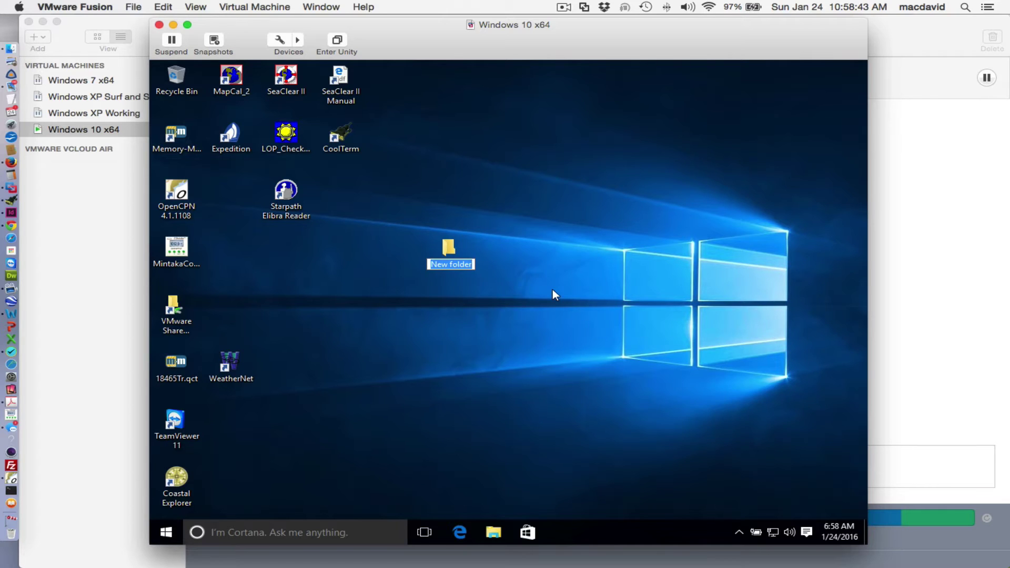
type("img")
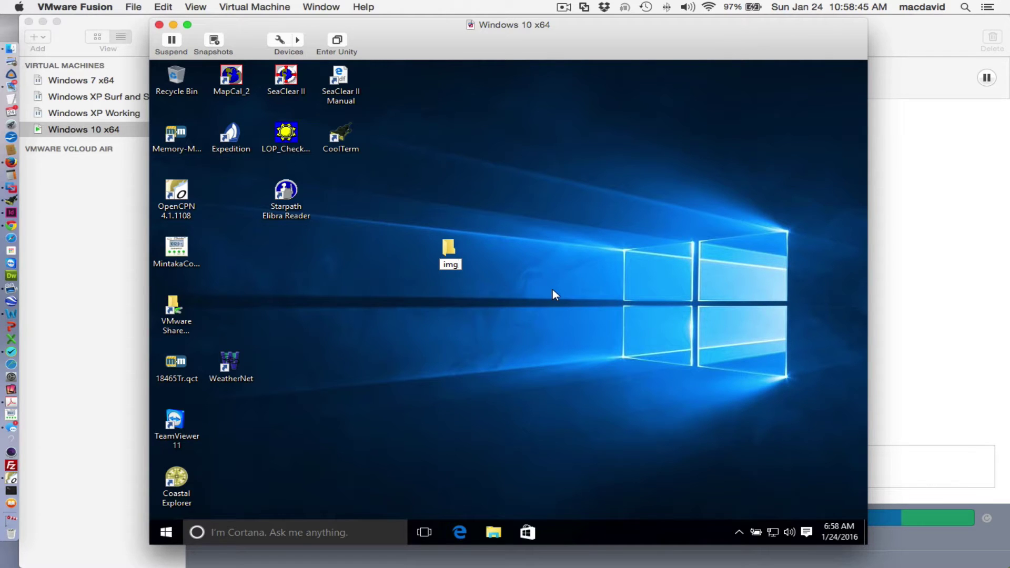
type("kap")
key("Return")
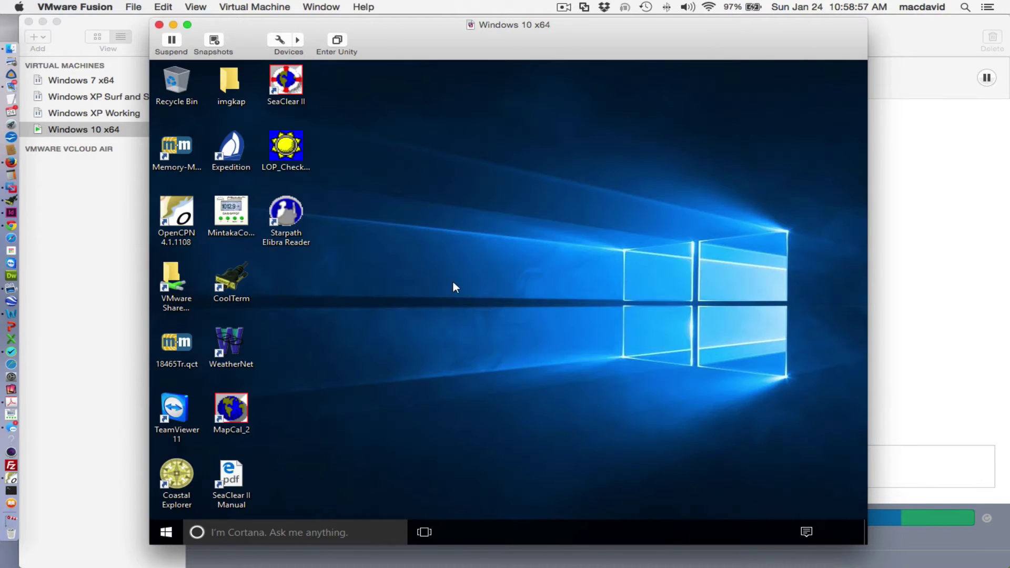
Step: Move the imgkap folder to mid-desktop, open it, and paste imgkap.exe inside
left_click(234, 93)
left_click_drag(234, 94, 465, 211)
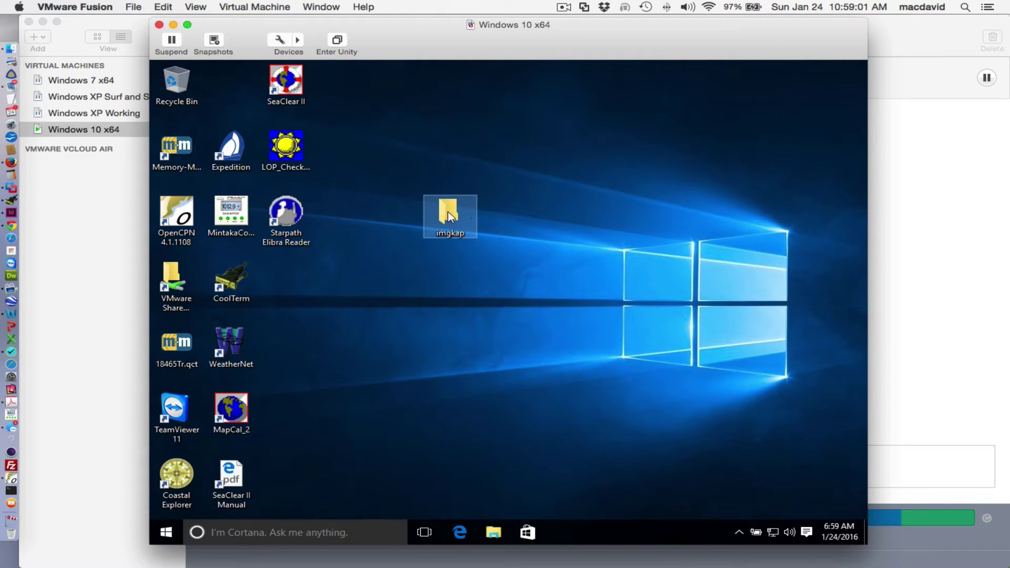
double_click(447, 211)
right_click(593, 224)
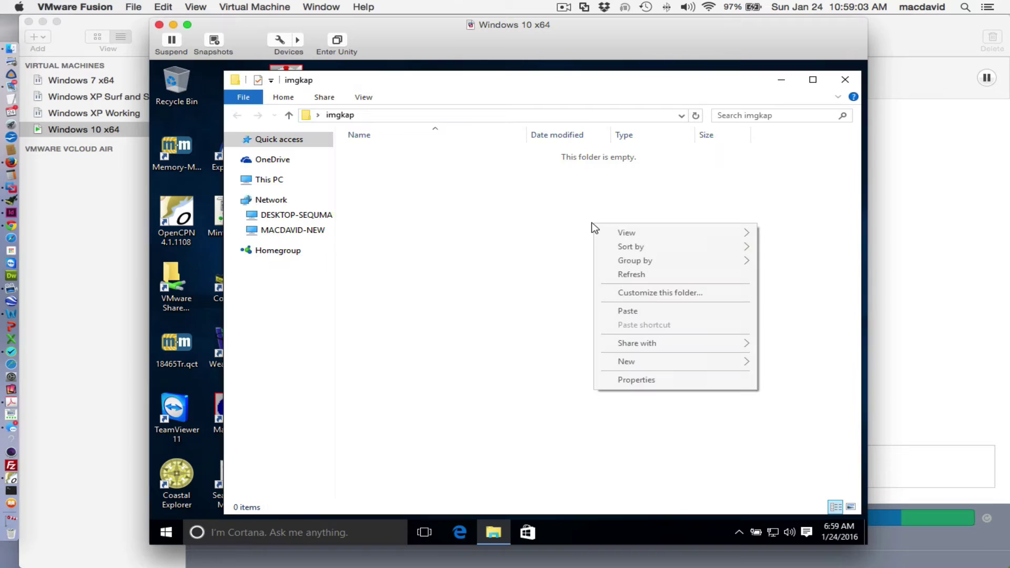
left_click(623, 311)
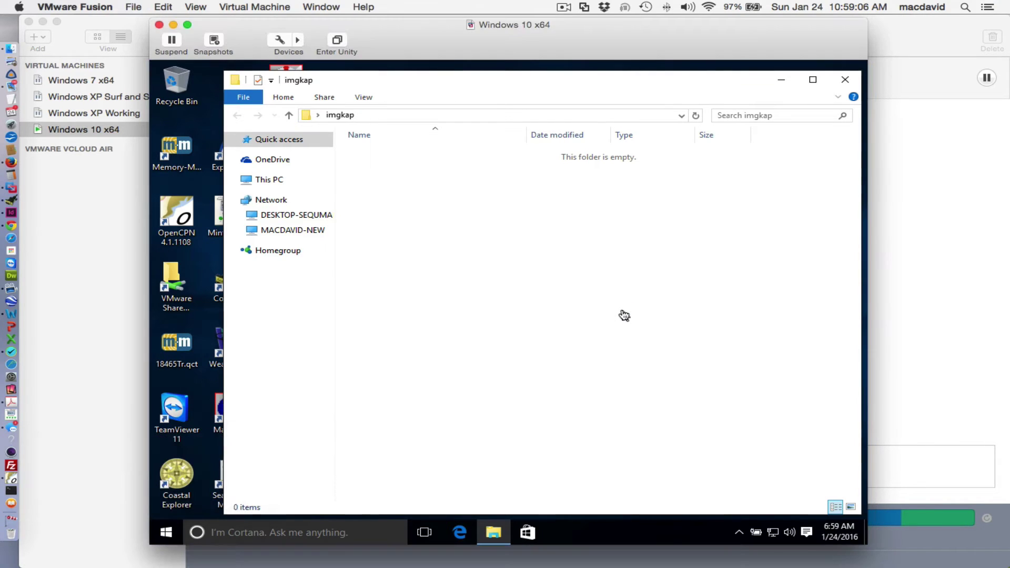
left_click(550, 283)
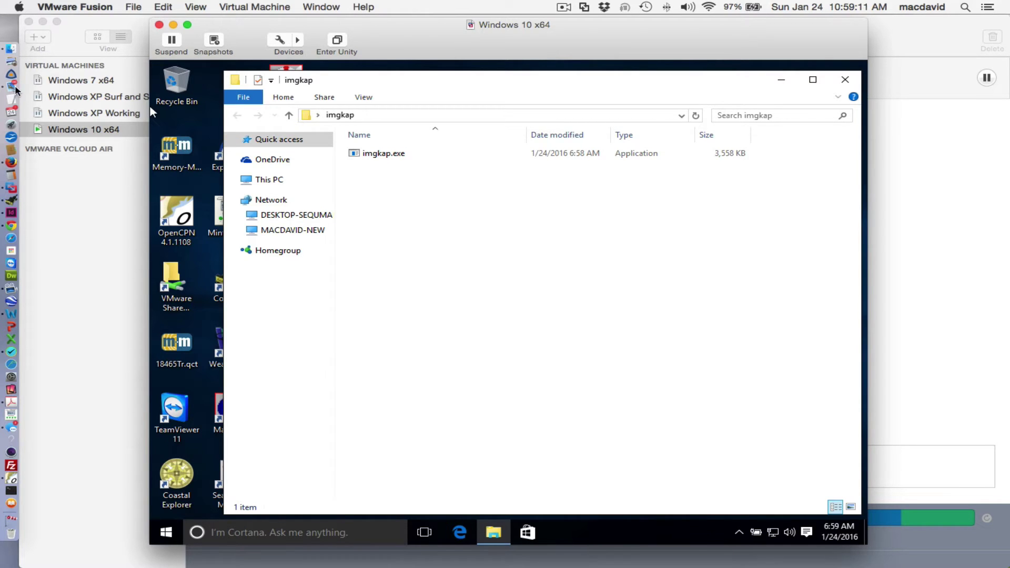
Step: Save the forecast map image from its Firefox tab as P_24hrsfc.gif in Downloads
left_click(20, 165)
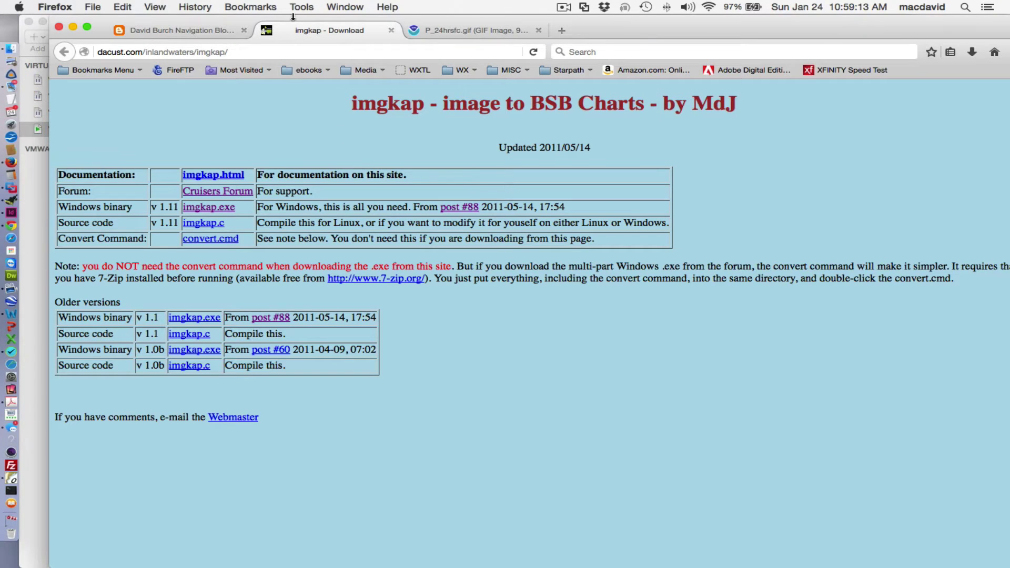
left_click(432, 30)
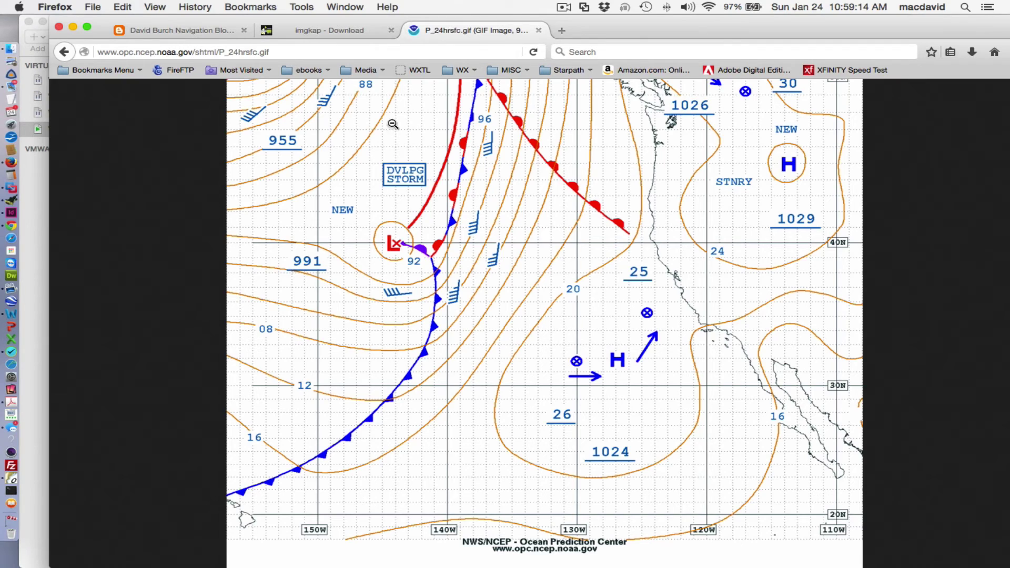
left_click(360, 180)
scroll(360, 180, "up", 5)
scroll(400, 179, "down", 2)
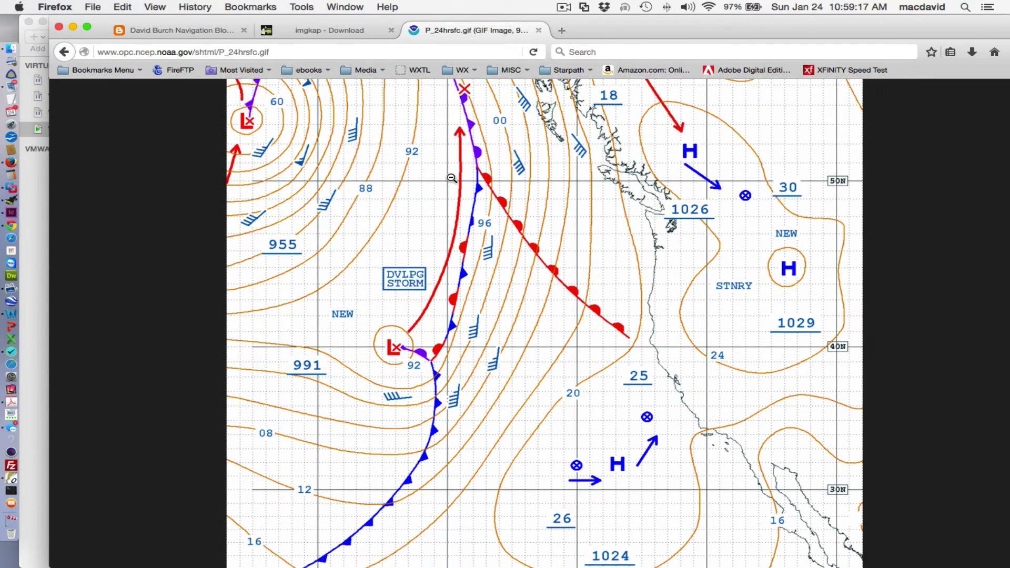
right_click(447, 177)
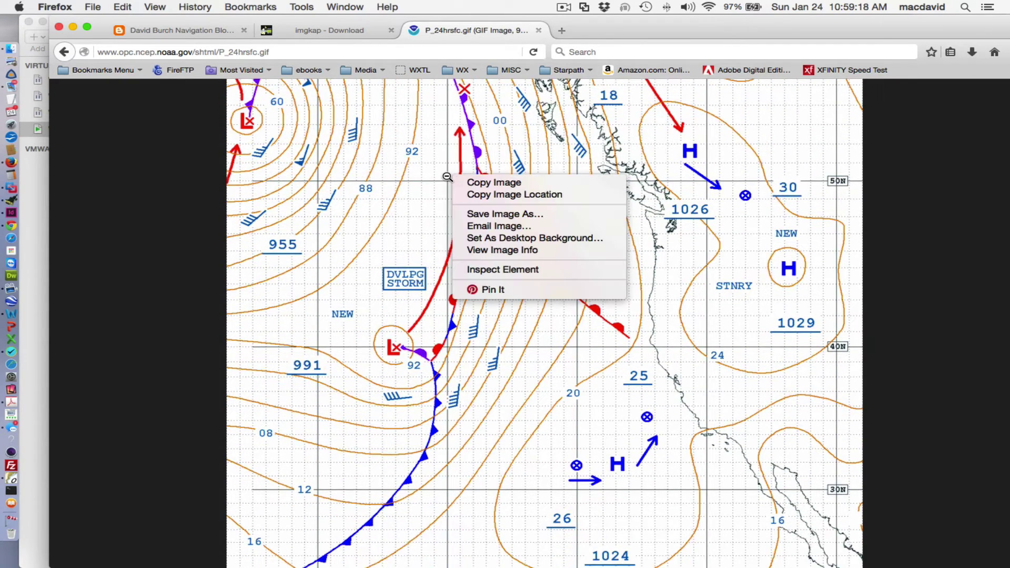
left_click(515, 219)
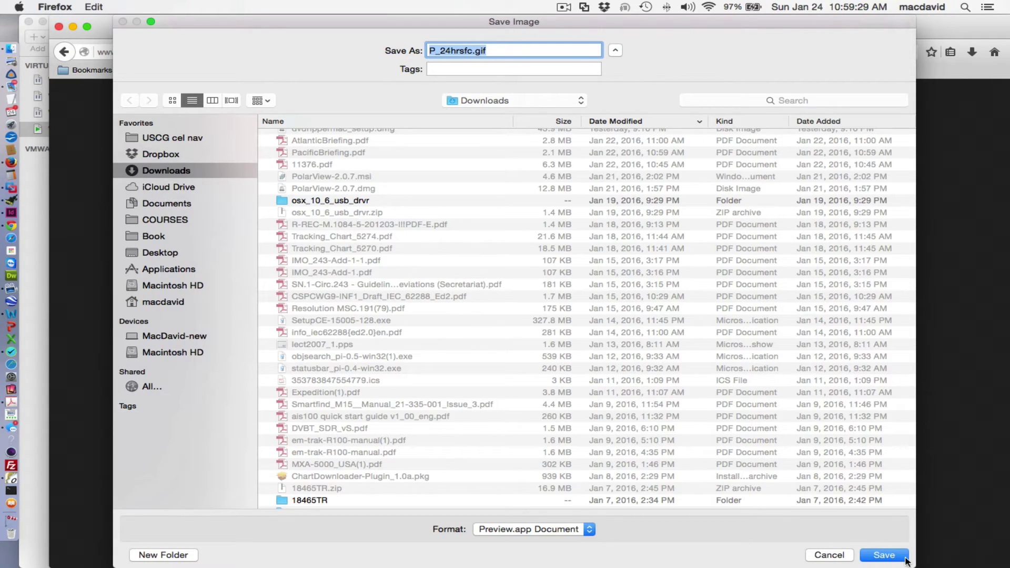
left_click(882, 558)
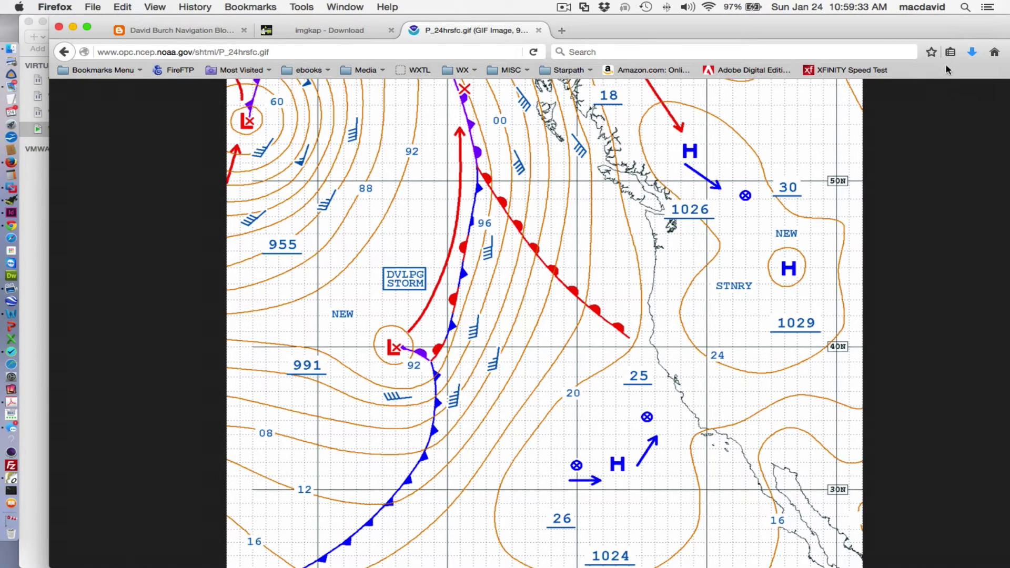
Step: Reveal P_24hrsfc.gif (244 KB) in Finder from the downloads list and copy it
right_click(973, 55)
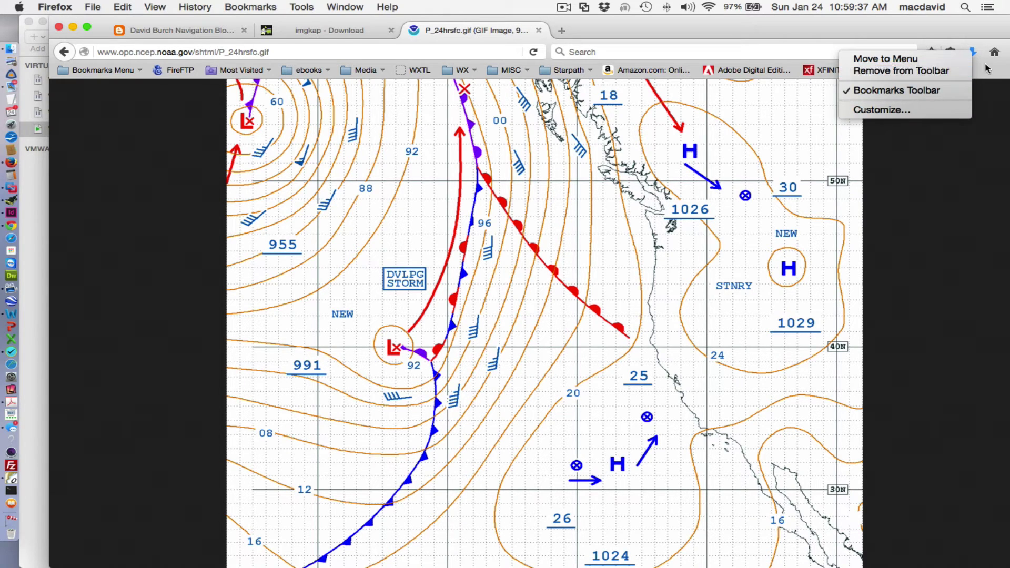
left_click(982, 53)
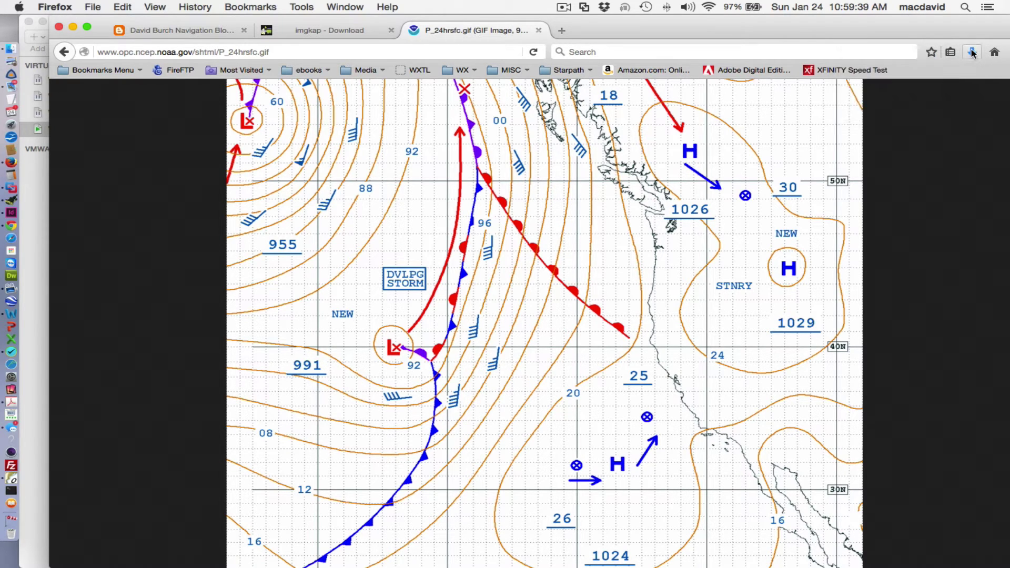
left_click(972, 52)
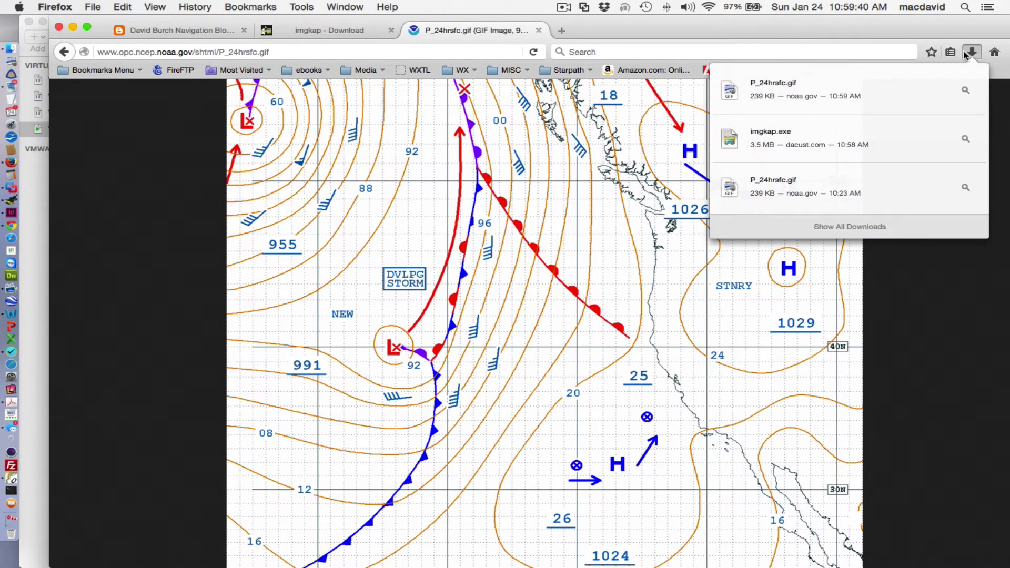
right_click(782, 92)
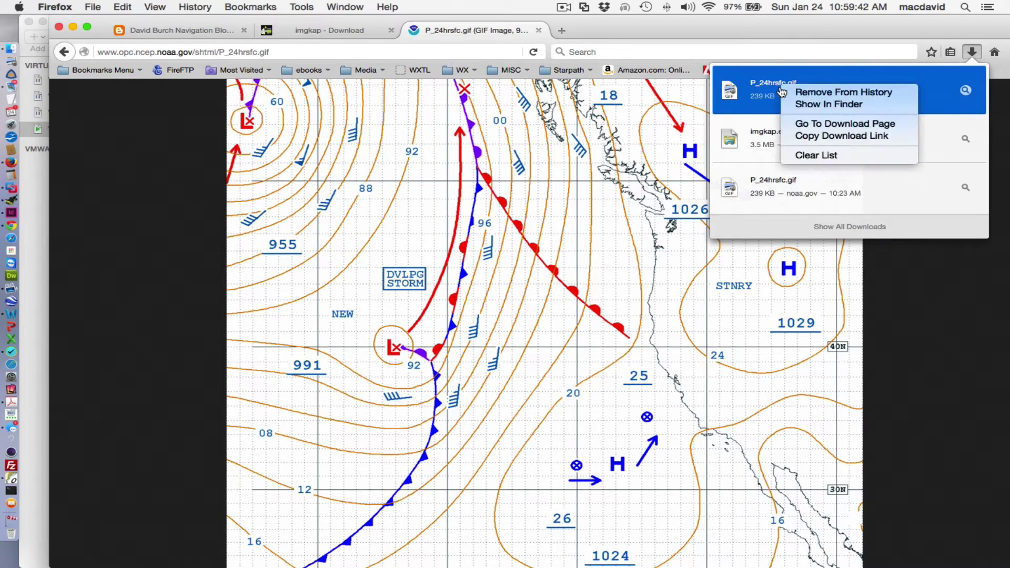
left_click(826, 105)
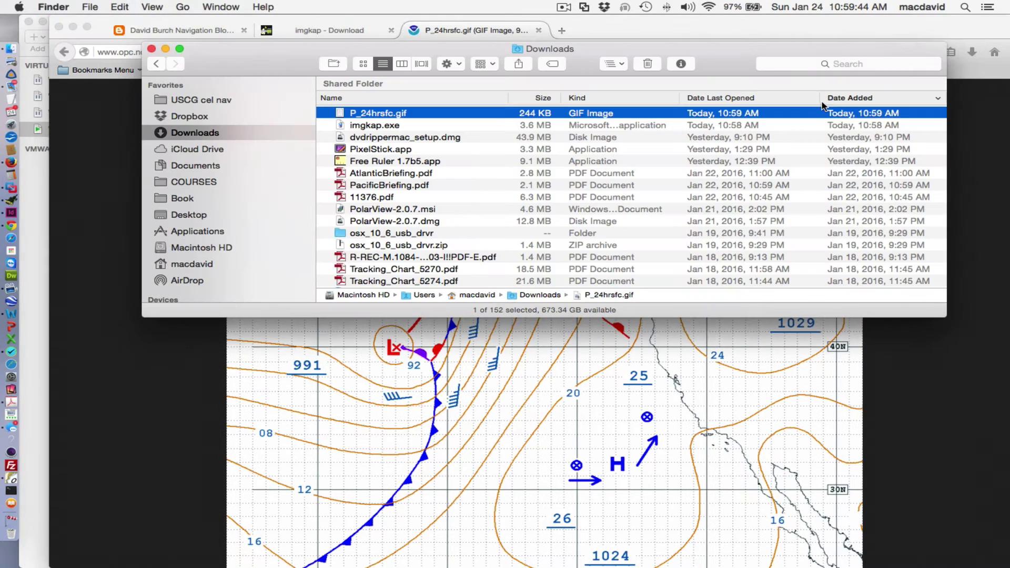
right_click(377, 118)
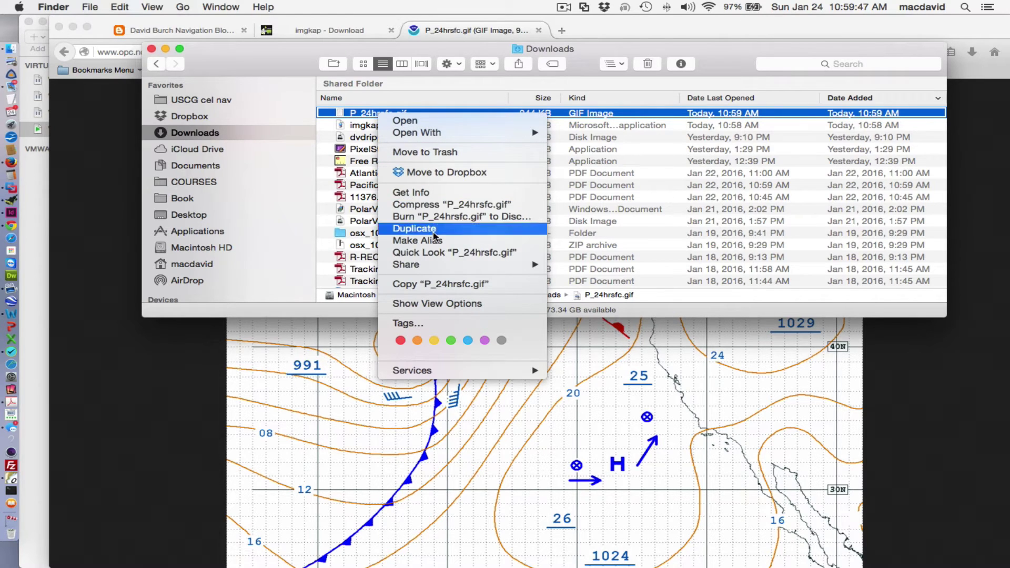
left_click(431, 284)
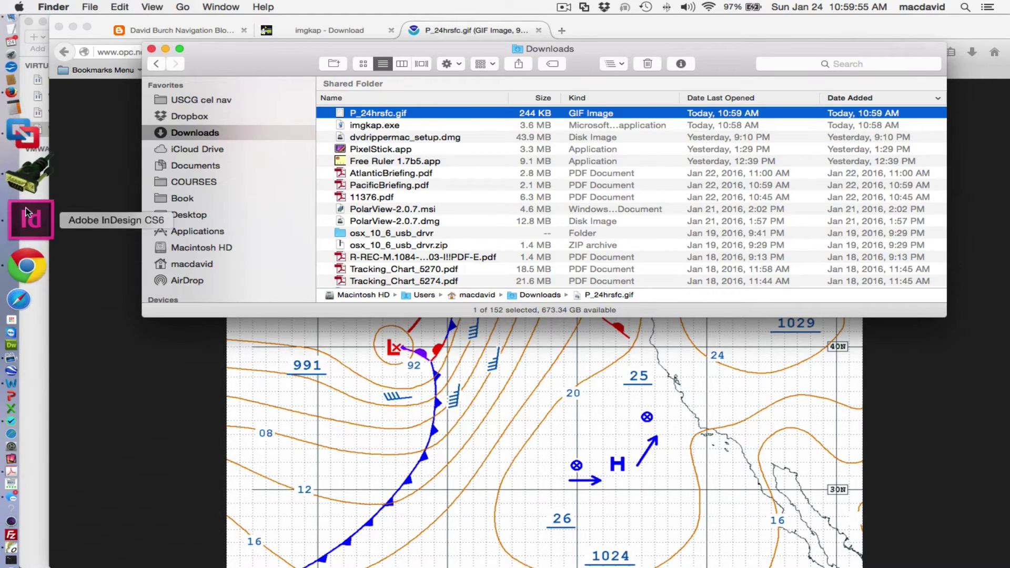
Step: Paste P_24hrsfc.gif into the Windows imgkap folder beside imgkap.exe and bring up its file options
left_click(66, 263)
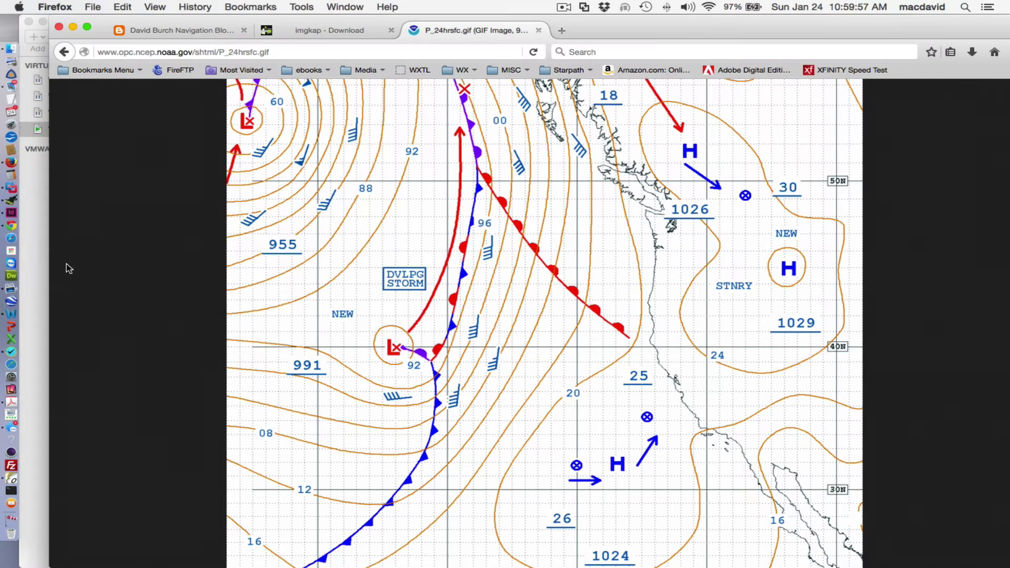
left_click(12, 193)
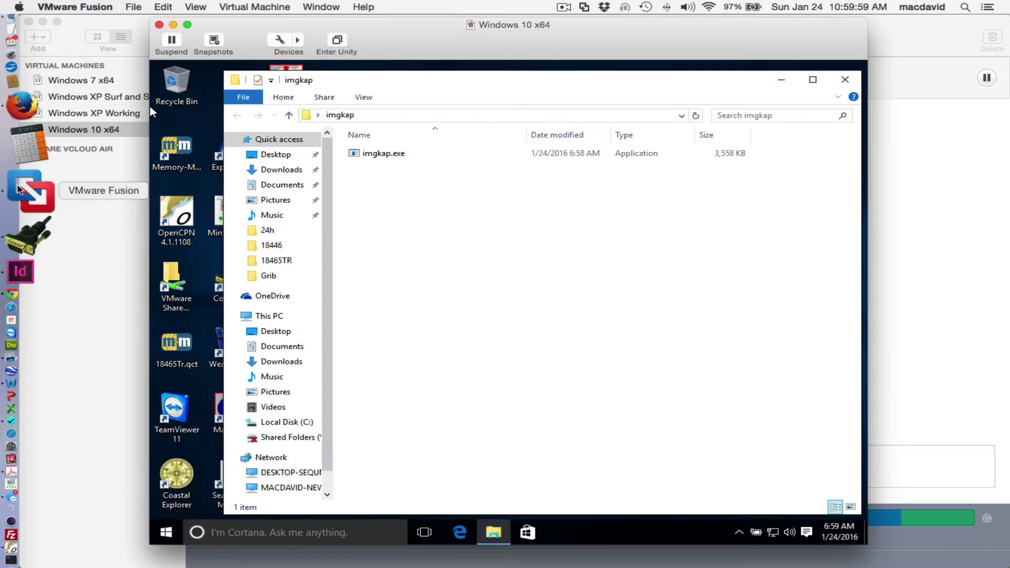
right_click(510, 236)
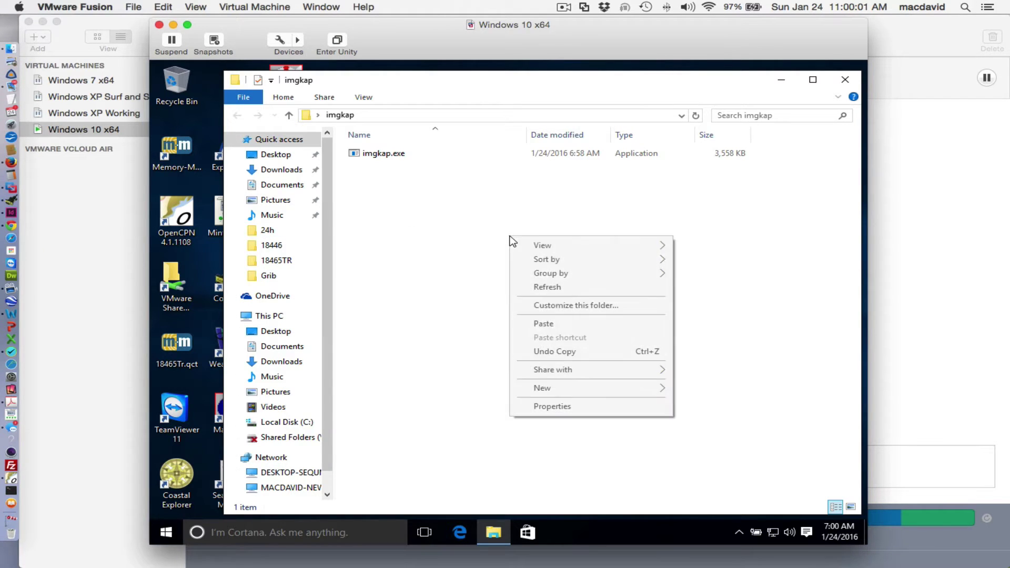
left_click(566, 325)
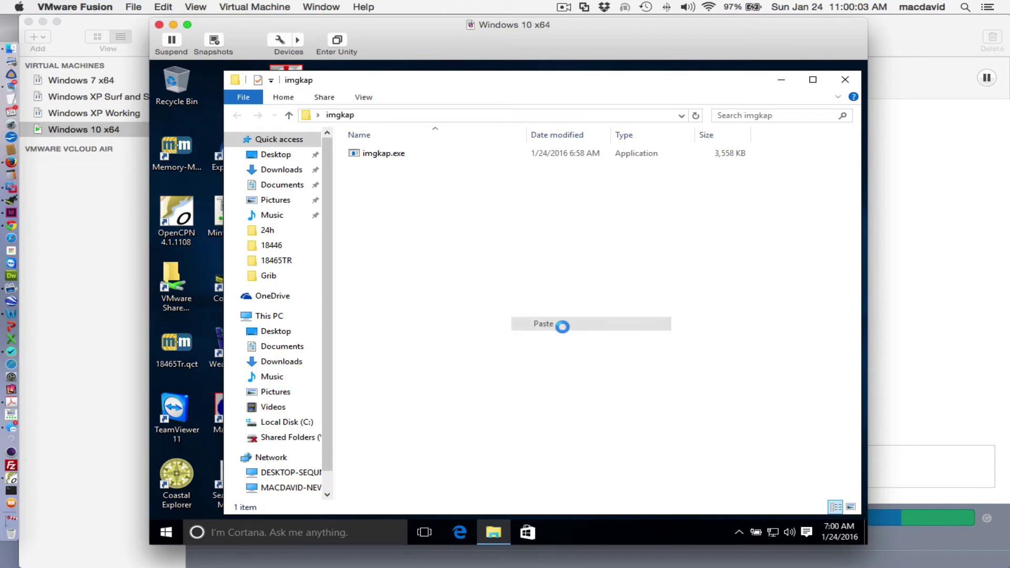
left_click(509, 239)
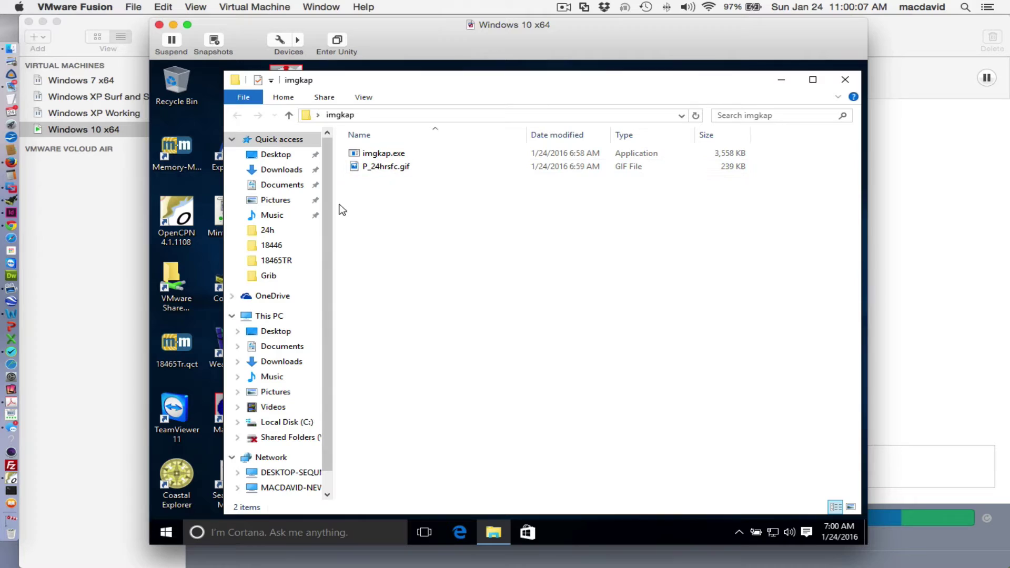
right_click(393, 169)
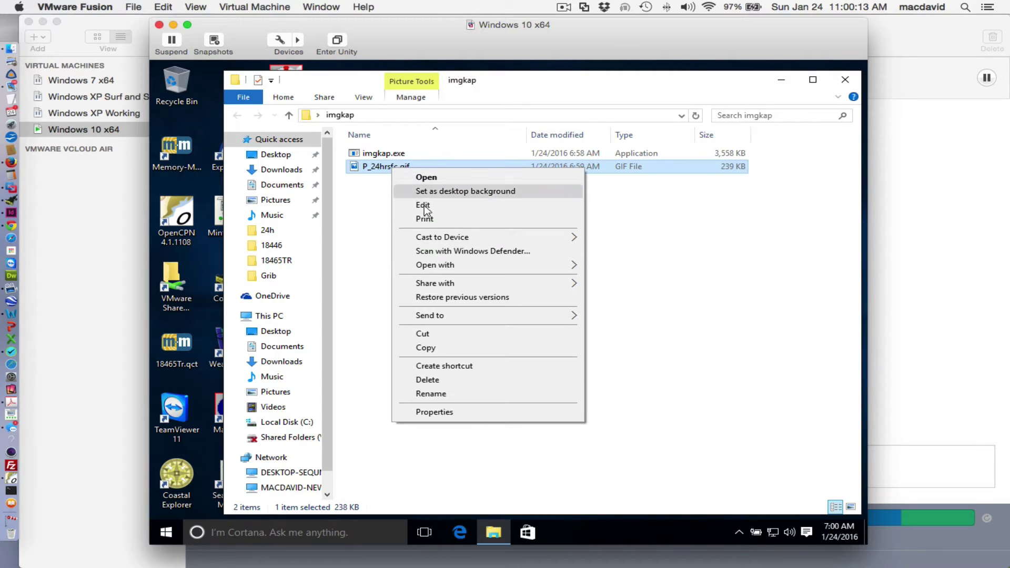
Step: Open the P_24hrsfc.gif weather map in Microsoft Paint
mouse_move(462, 268)
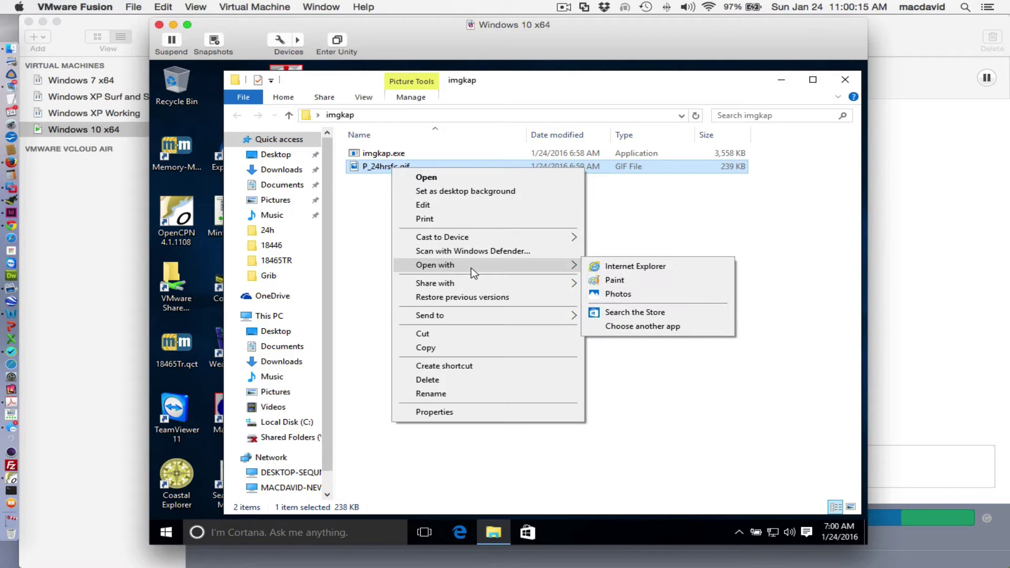
left_click(614, 280)
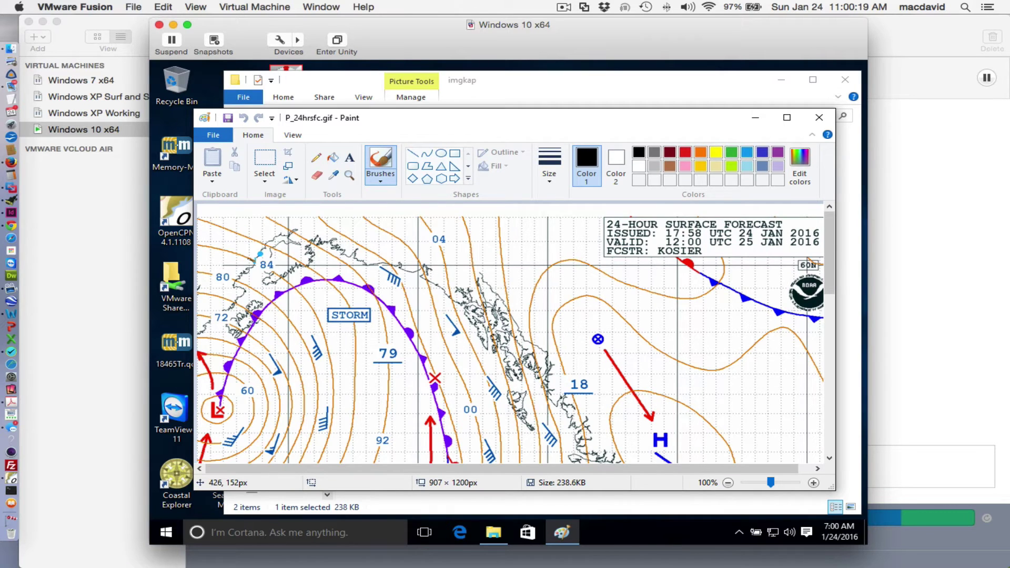
scroll(422, 283, "down", 6)
scroll(422, 283, "up", 3)
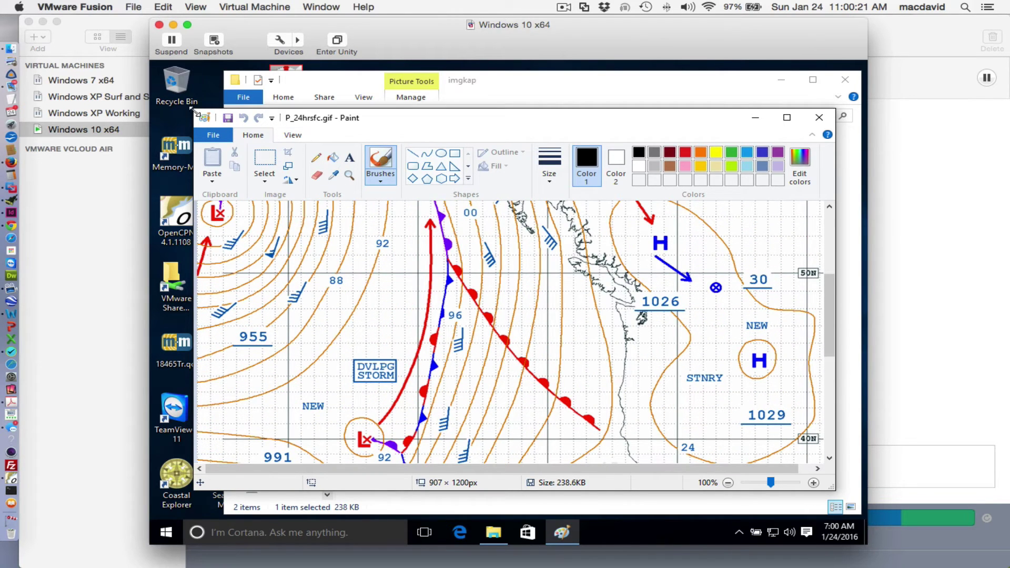
Step: Save the map as a PNG picture, P_24hrsfc.png, in the imgkap folder
left_click(213, 138)
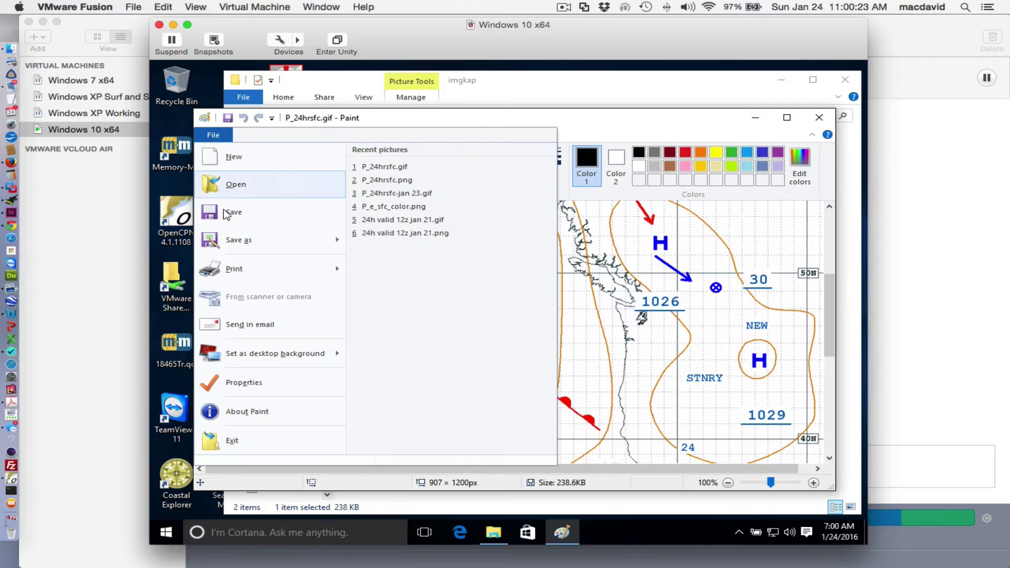
mouse_move(243, 247)
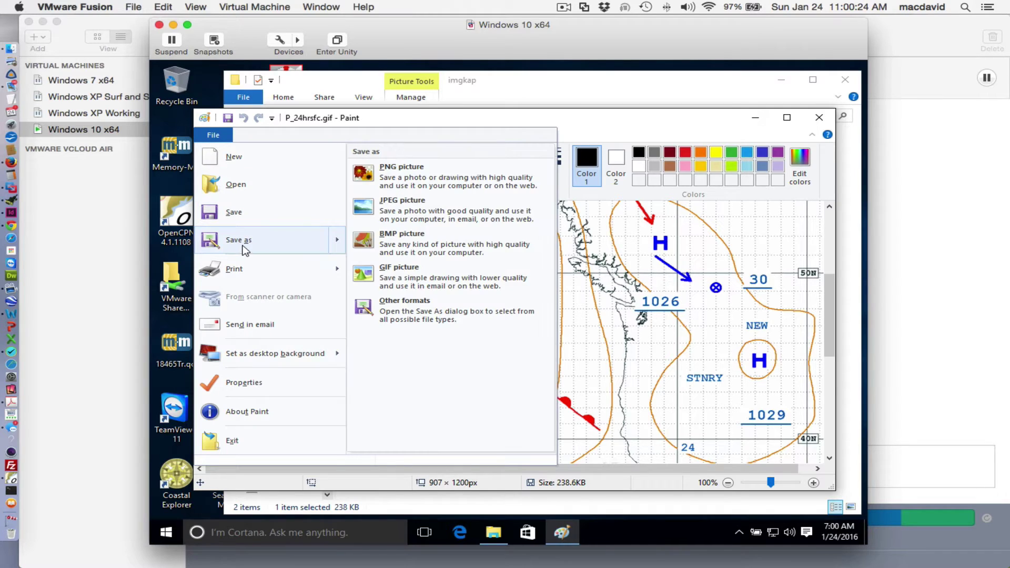
left_click(421, 180)
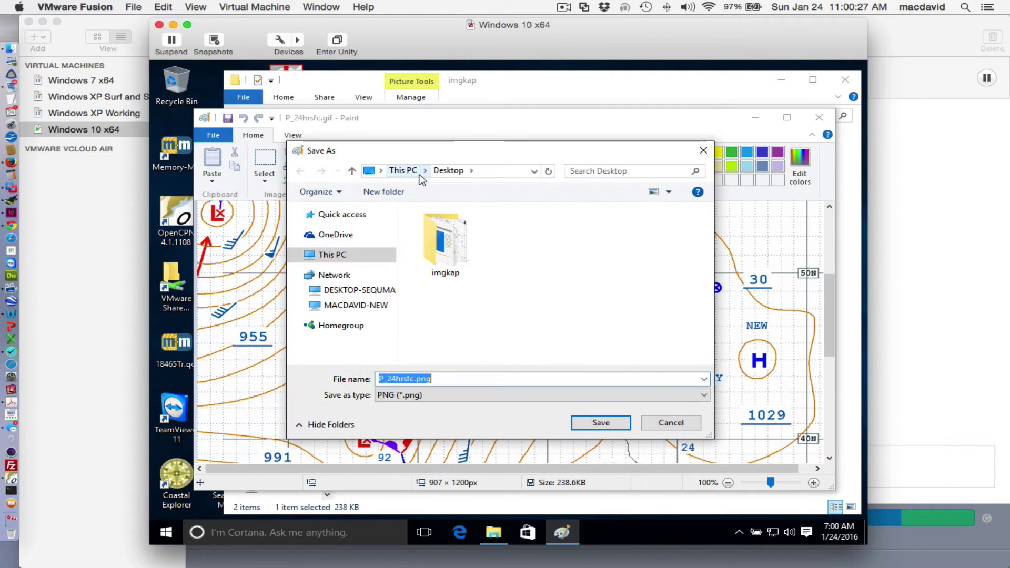
left_click(450, 257)
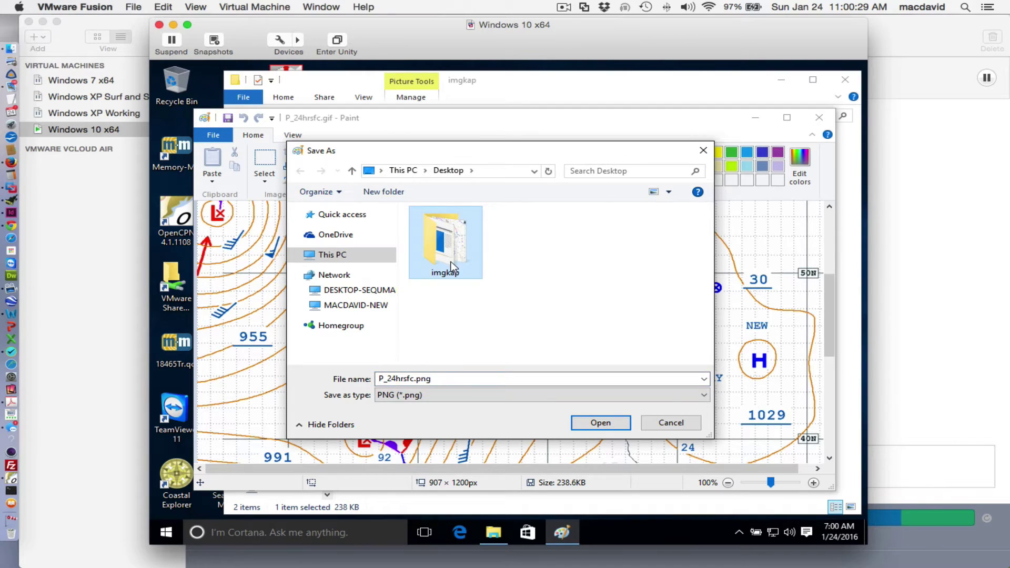
double_click(449, 252)
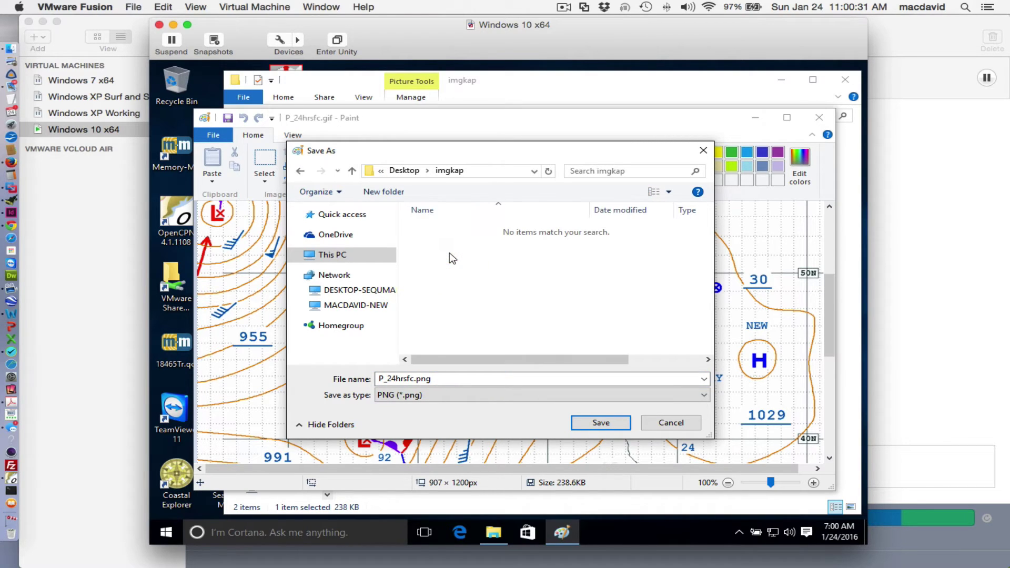
left_click(600, 422)
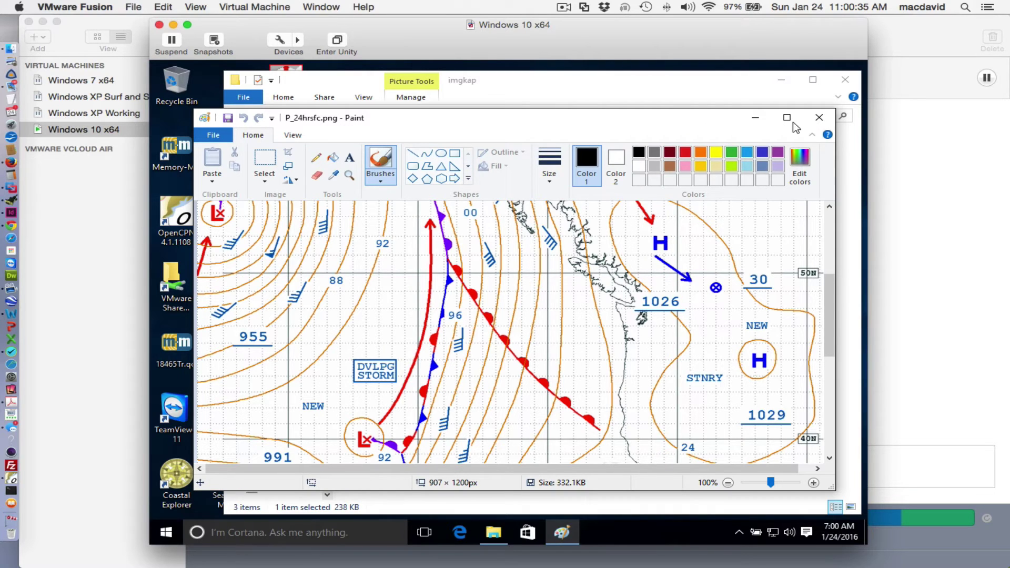
Step: Close Paint and delete the original P_24hrsfc.gif from imgkap
left_click(819, 118)
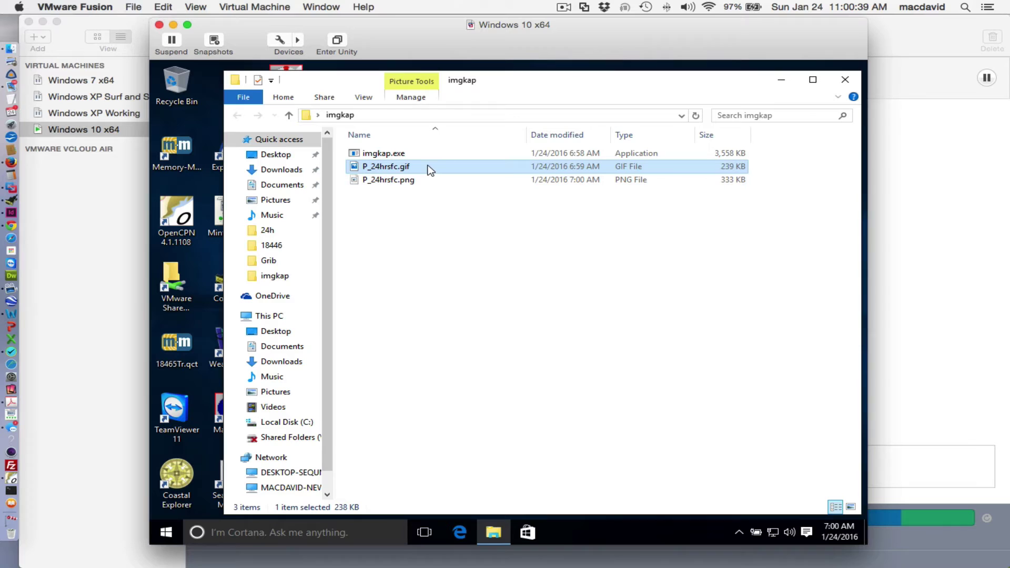
right_click(394, 173)
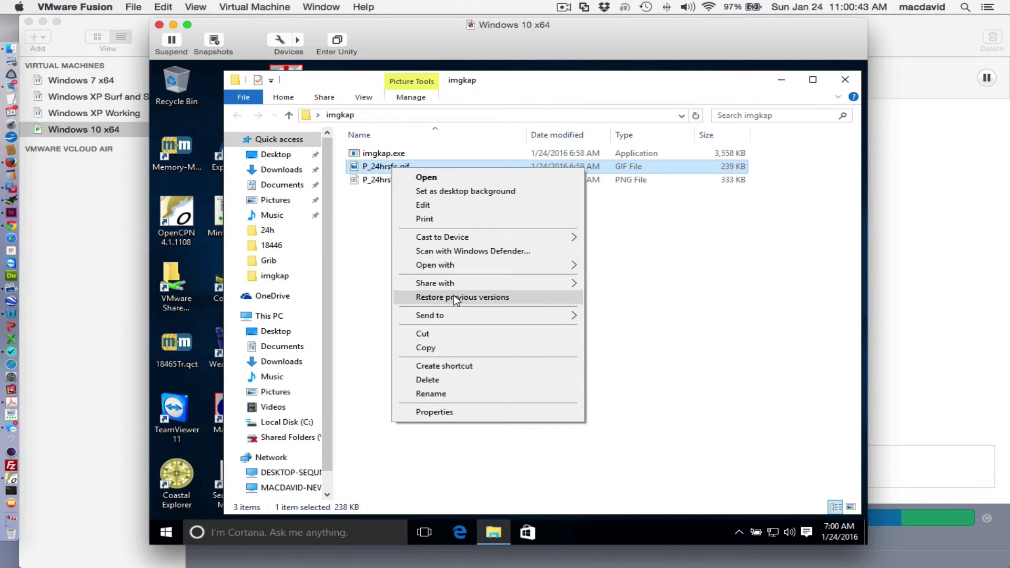
left_click(450, 380)
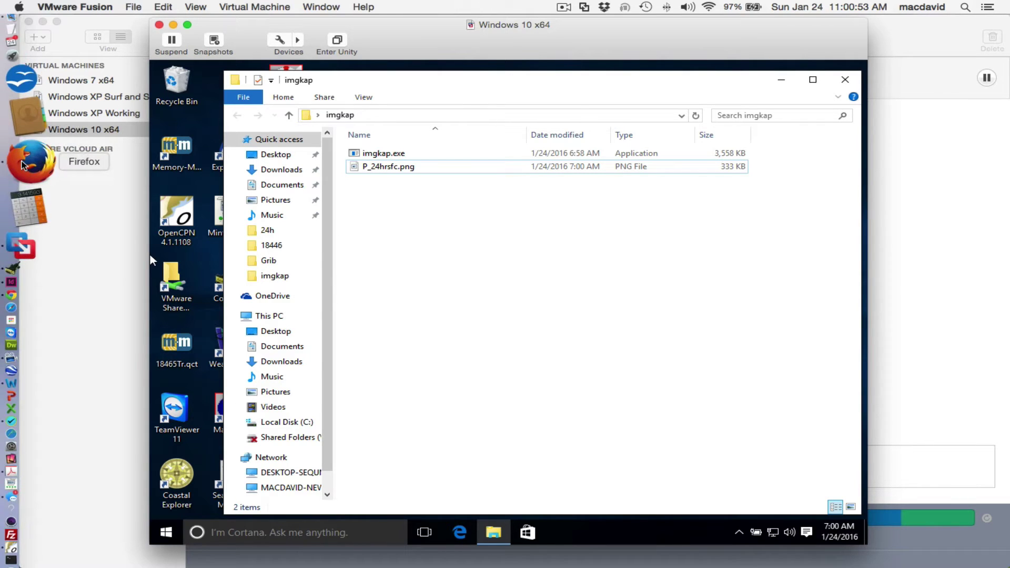
Step: Copy the blog's Step 5 KAP header text, from '! 24h' through DTM/0,0
left_click(22, 163)
left_click(179, 30)
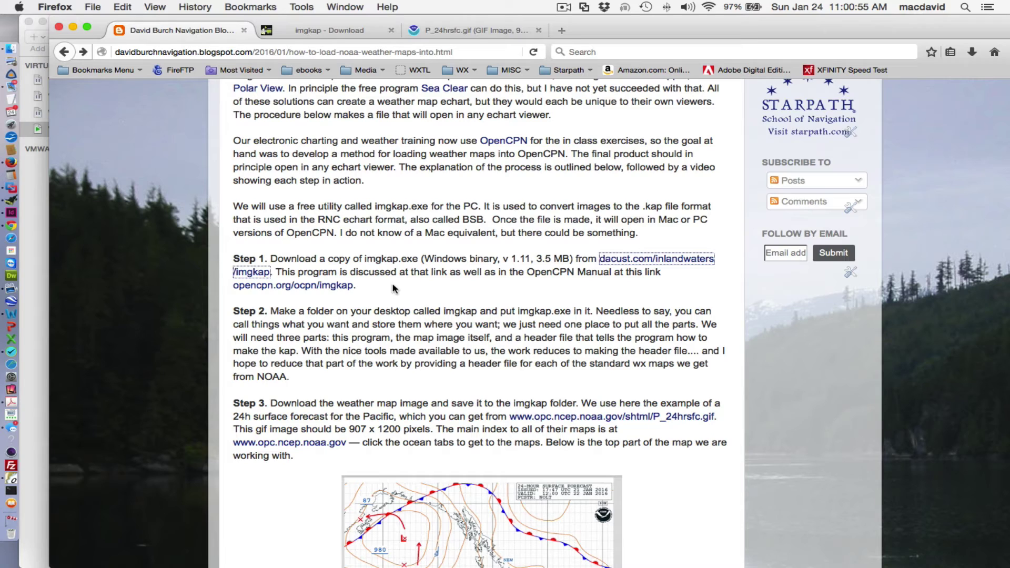
scroll(391, 288, "down", 10)
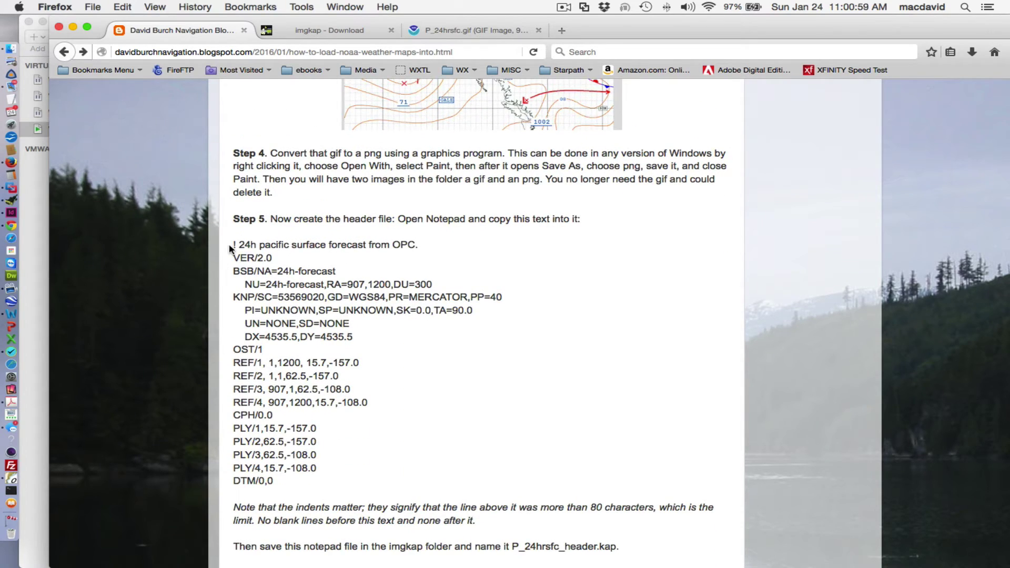
left_click_drag(234, 245, 319, 481)
right_click(287, 311)
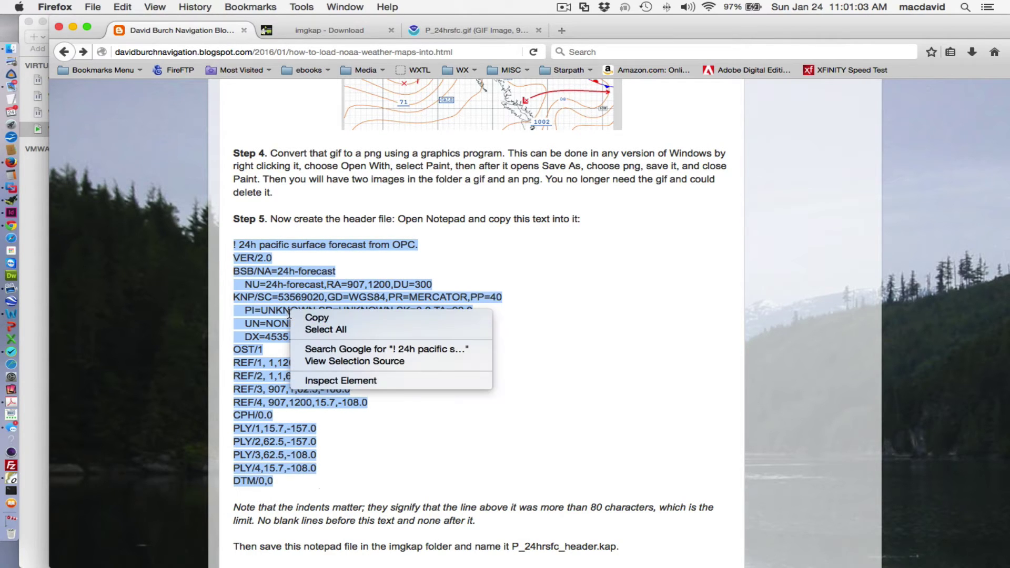
left_click(322, 321)
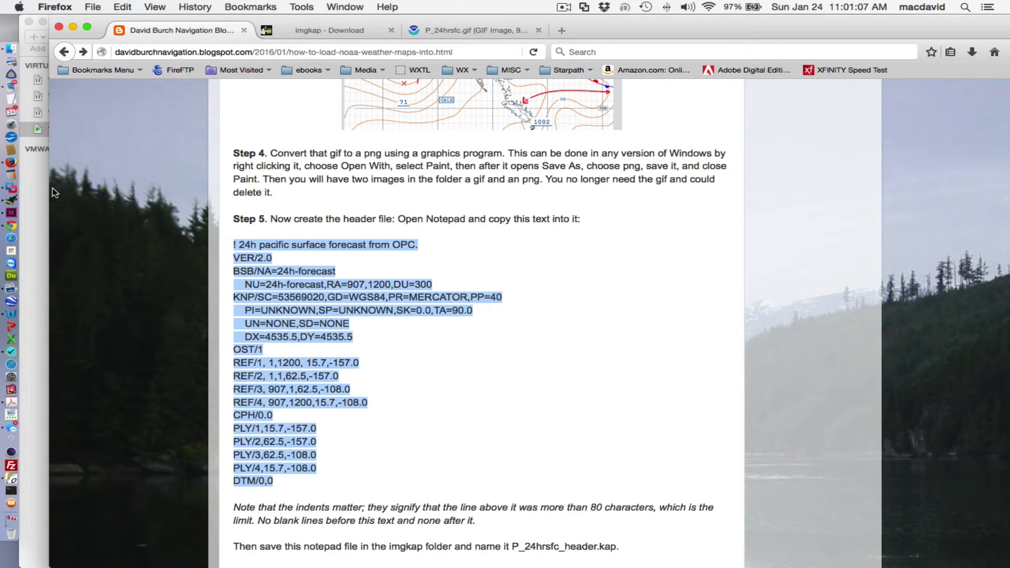
Step: Paste the copied KAP header text into a new blank Notepad document
left_click(12, 271)
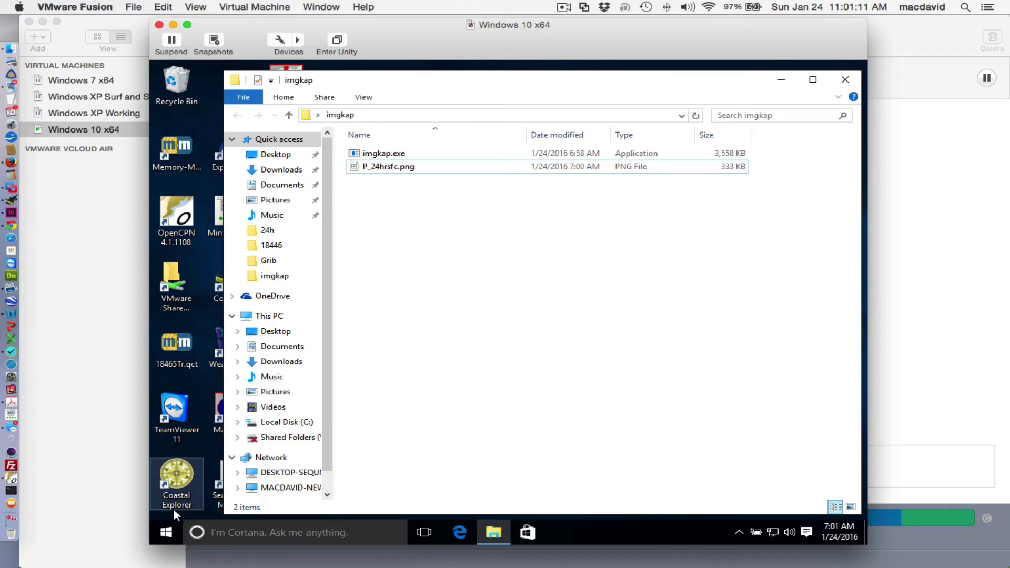
left_click(166, 533)
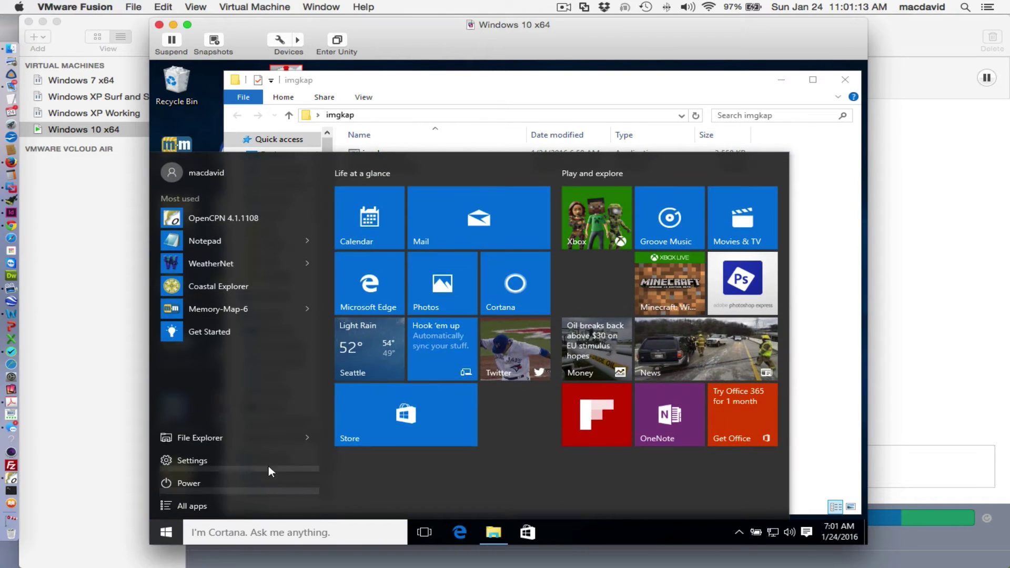
left_click(239, 242)
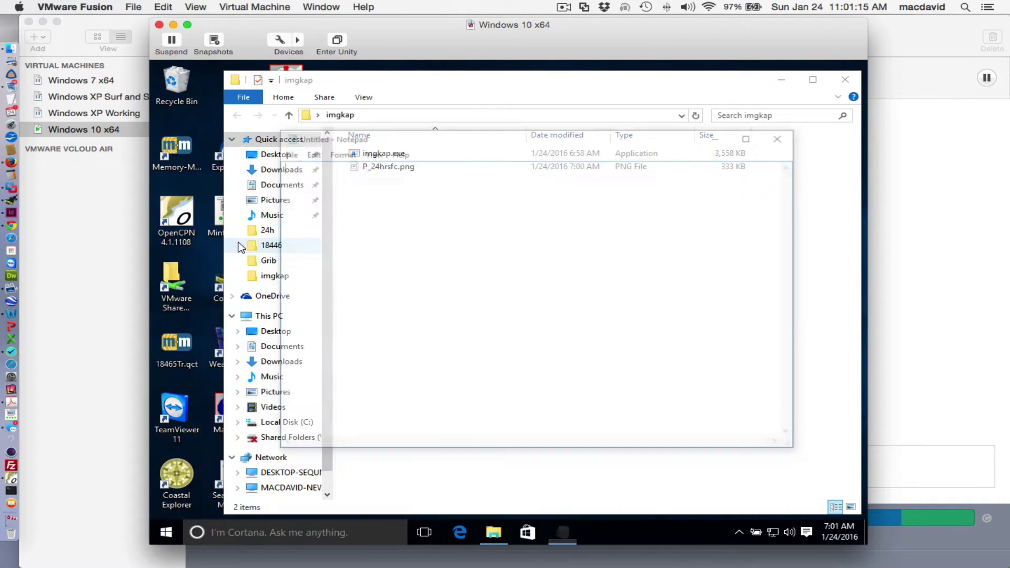
right_click(315, 197)
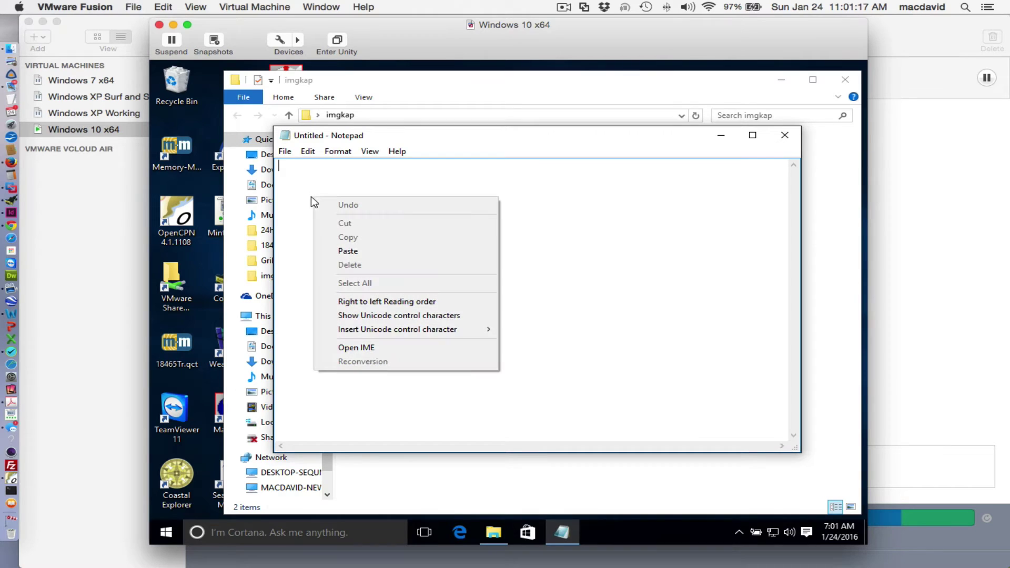
left_click(361, 252)
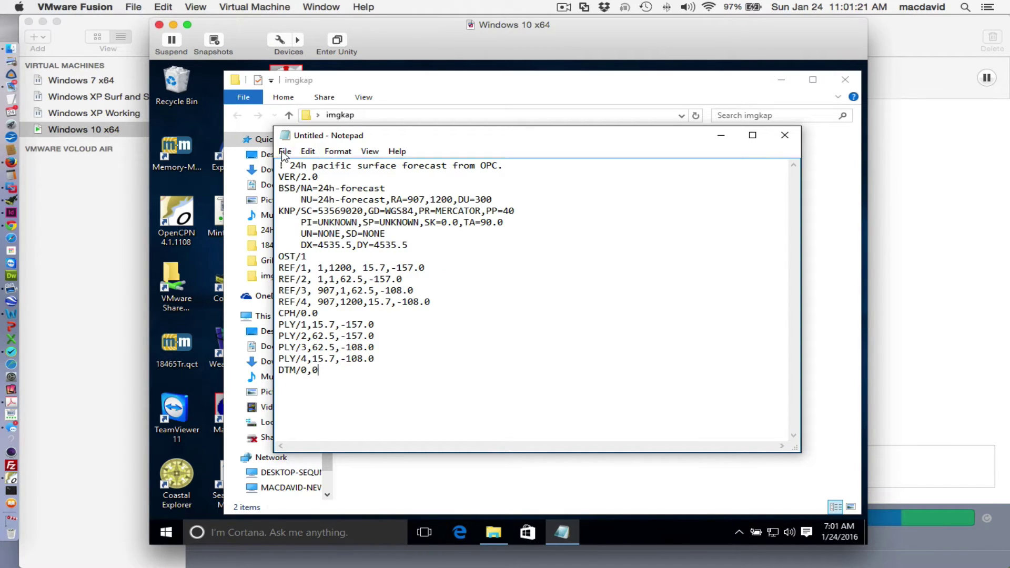
Step: Begin saving the document under the name 24h_header.kap
left_click(284, 151)
left_click(320, 207)
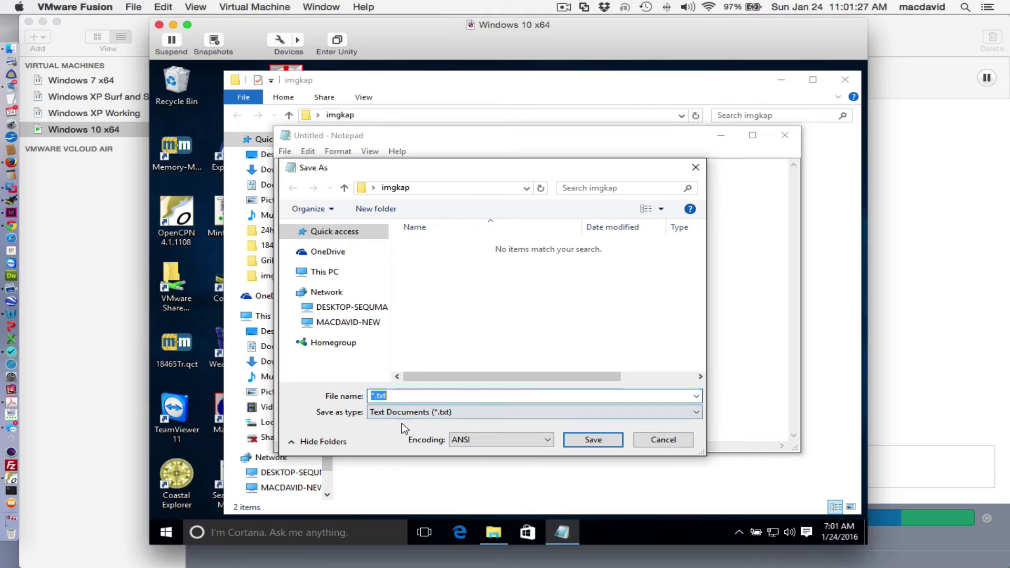
type("header")
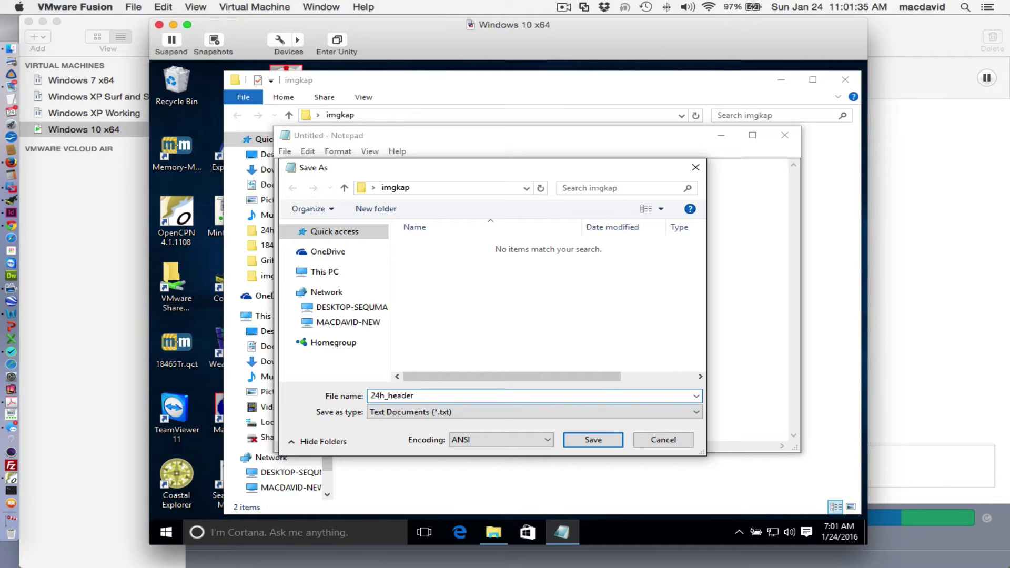
Step: Save the header into imgkap, then rename 24h_header.kap.txt to 24h_header.kap, accepting the extension change
type("kap")
left_click(593, 441)
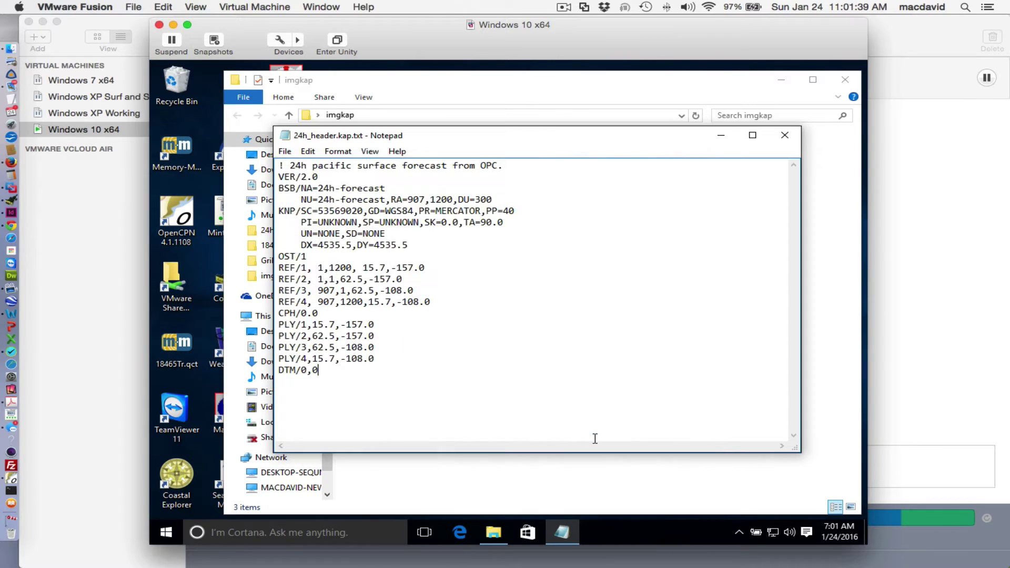
left_click(785, 136)
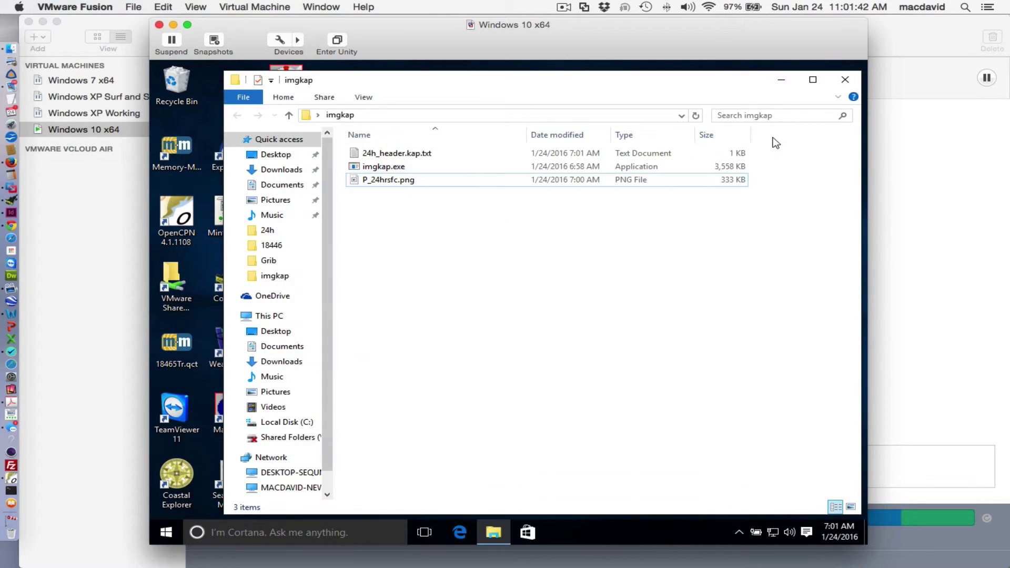
left_click(417, 156)
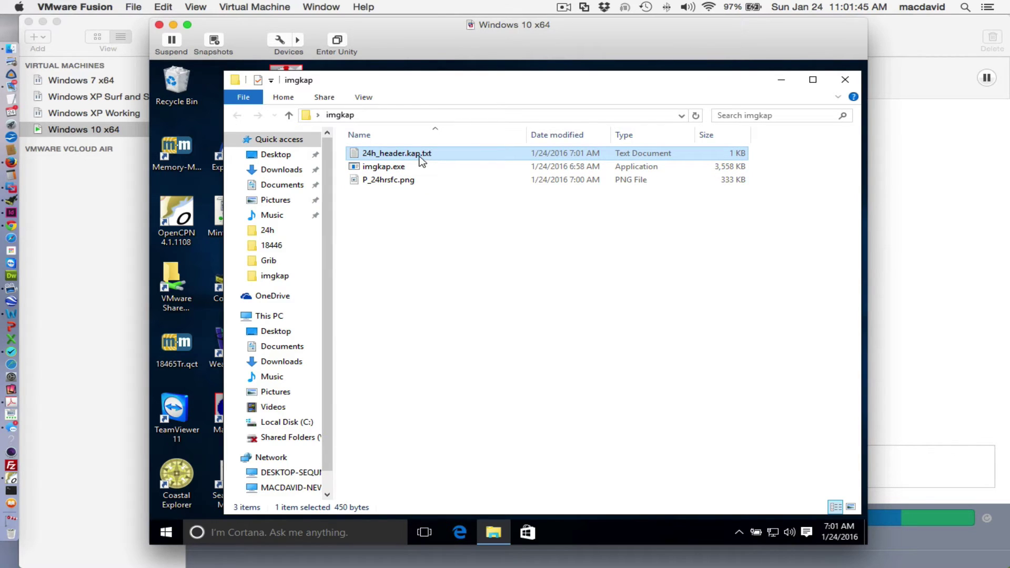
left_click(423, 157)
left_click(436, 155)
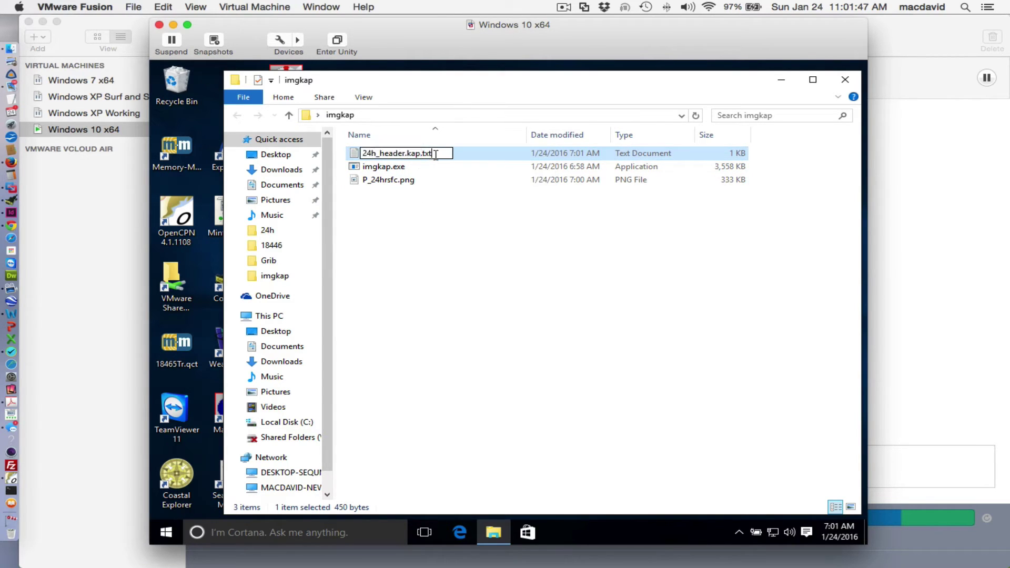
key("BackSpace")
key("BackSpace")
key("Return")
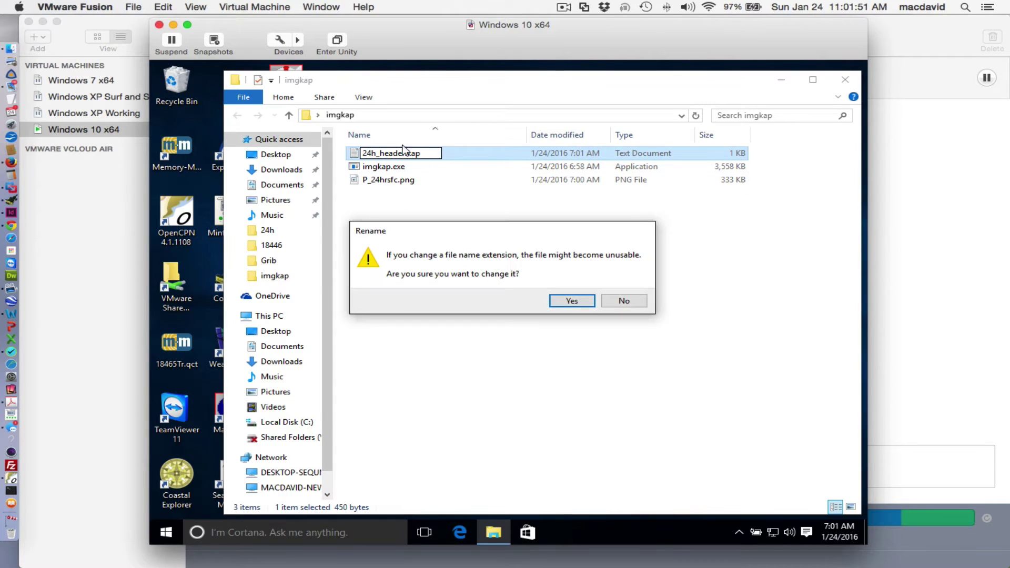
left_click(572, 300)
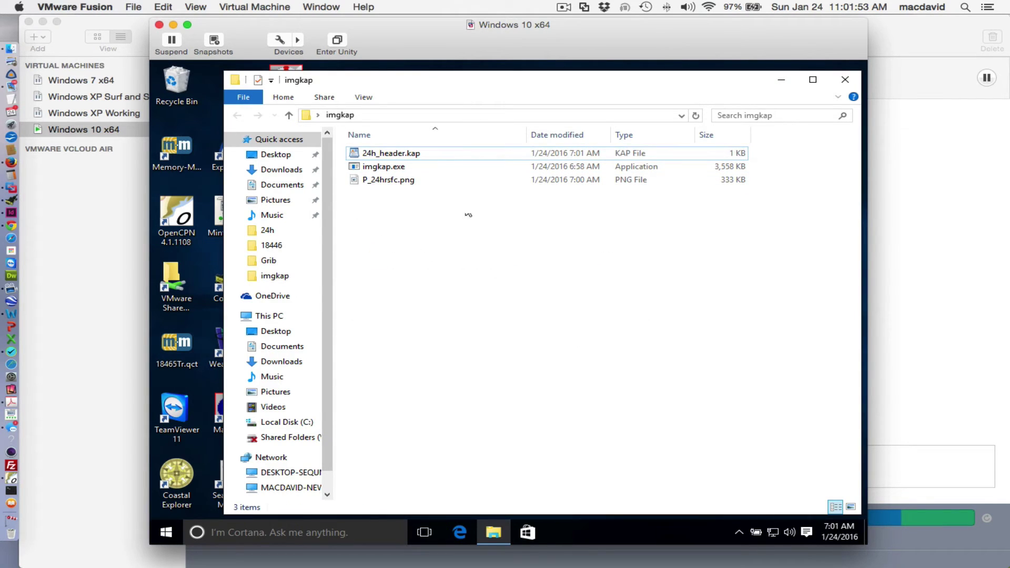
Step: Open 24h_header.kap in WordPad and in Notepad to check its text, closing both
left_click(401, 154)
double_click(401, 153)
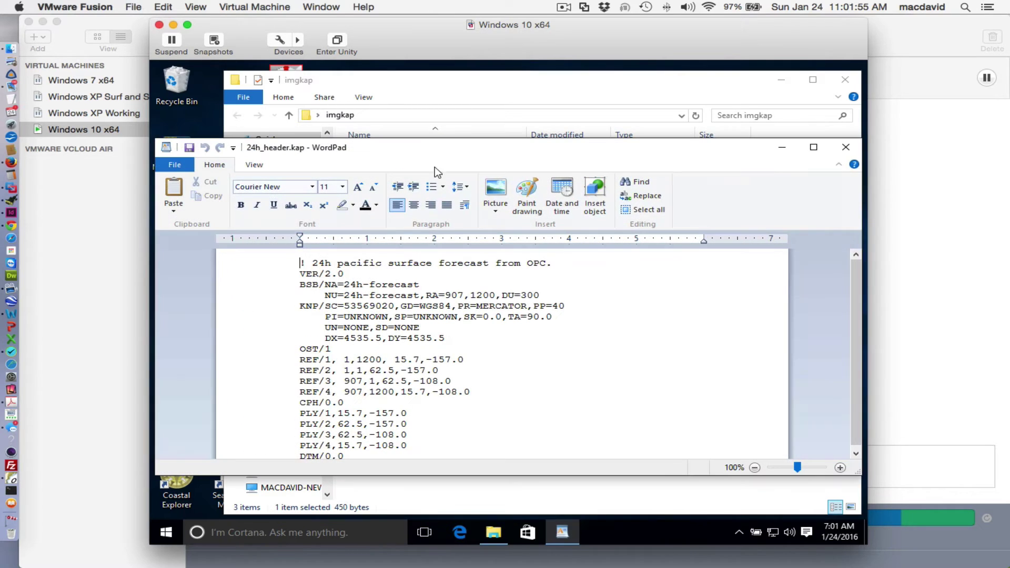
left_click(852, 150)
left_click(420, 217)
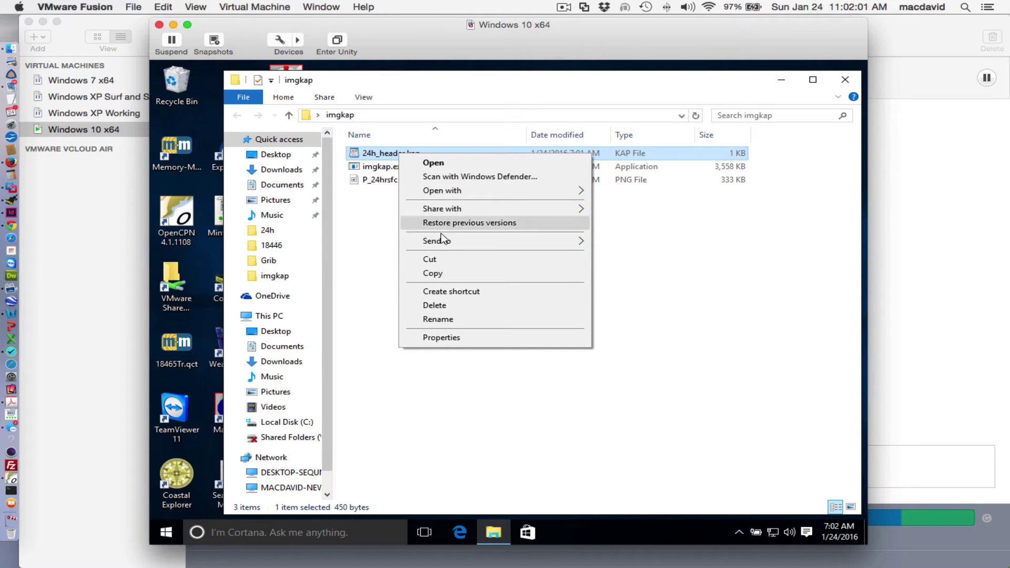
mouse_move(447, 193)
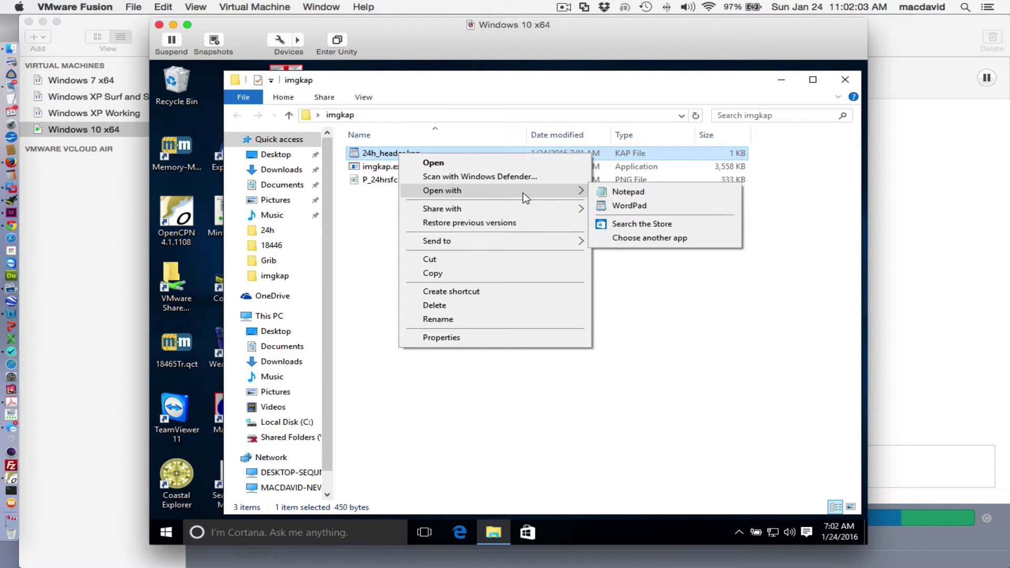
left_click(638, 193)
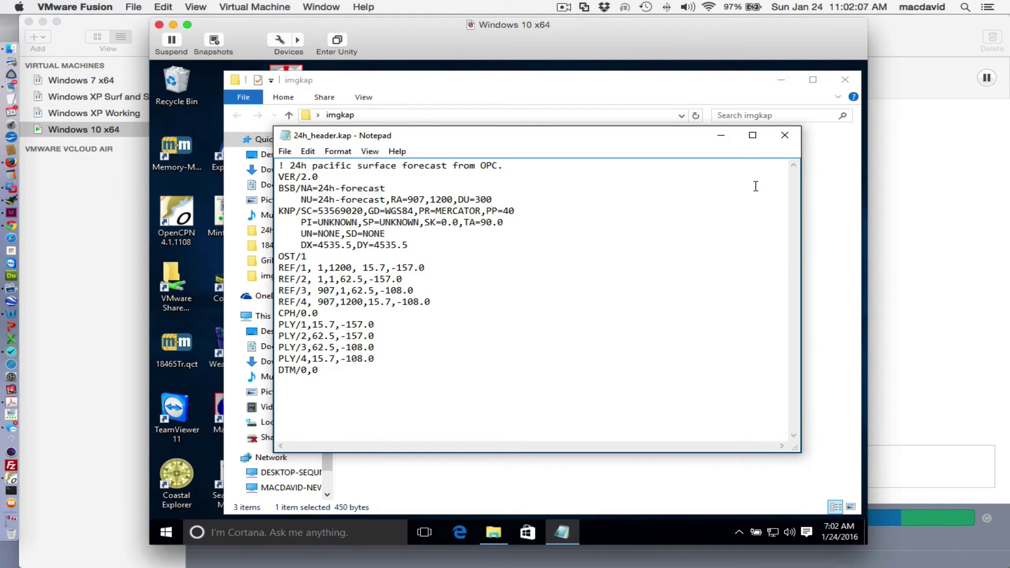
left_click(784, 135)
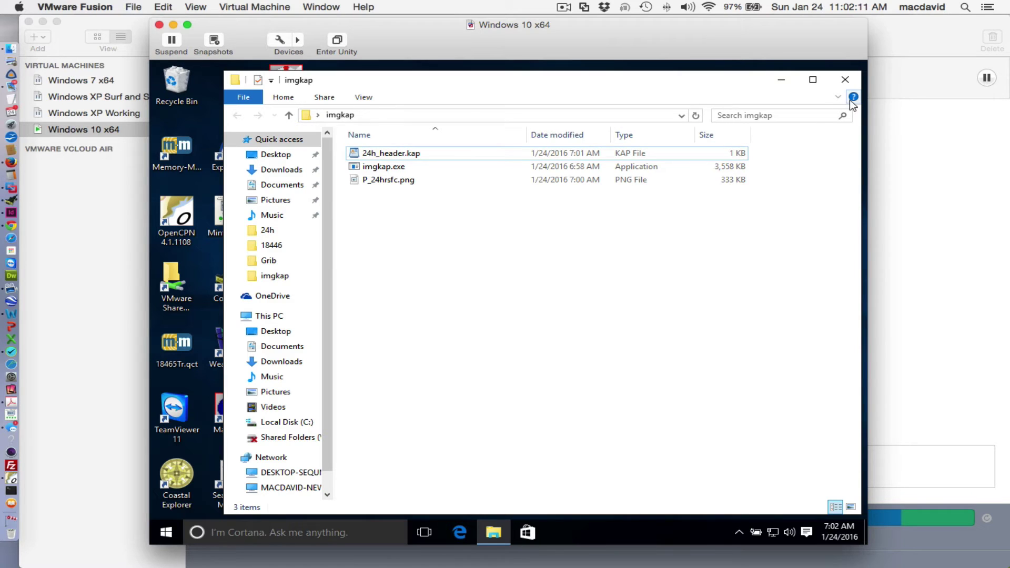
Step: Launch Command Prompt via the cmd search, positioned beside the imgkap window
left_click_drag(674, 514, 674, 243)
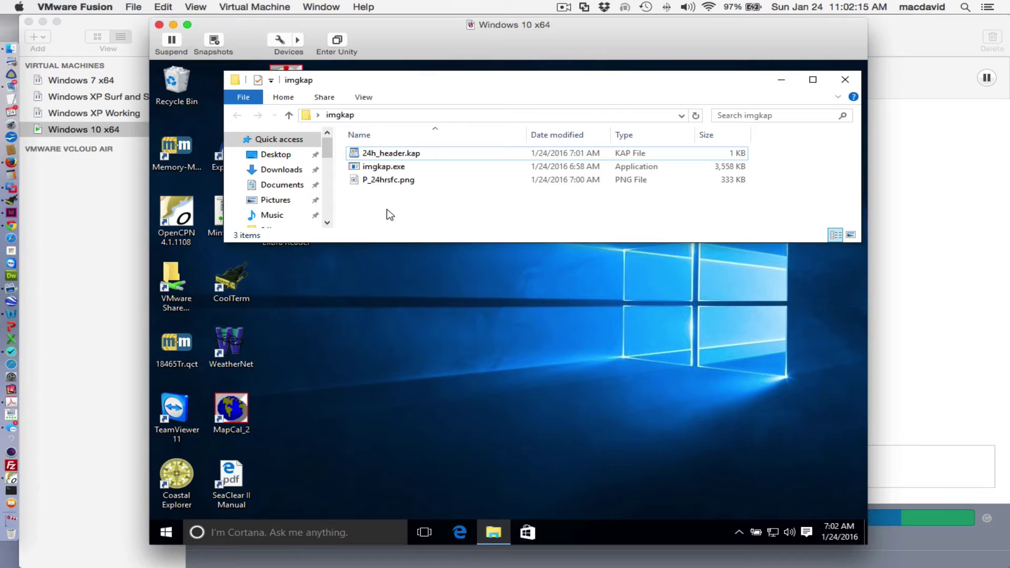
left_click(428, 351)
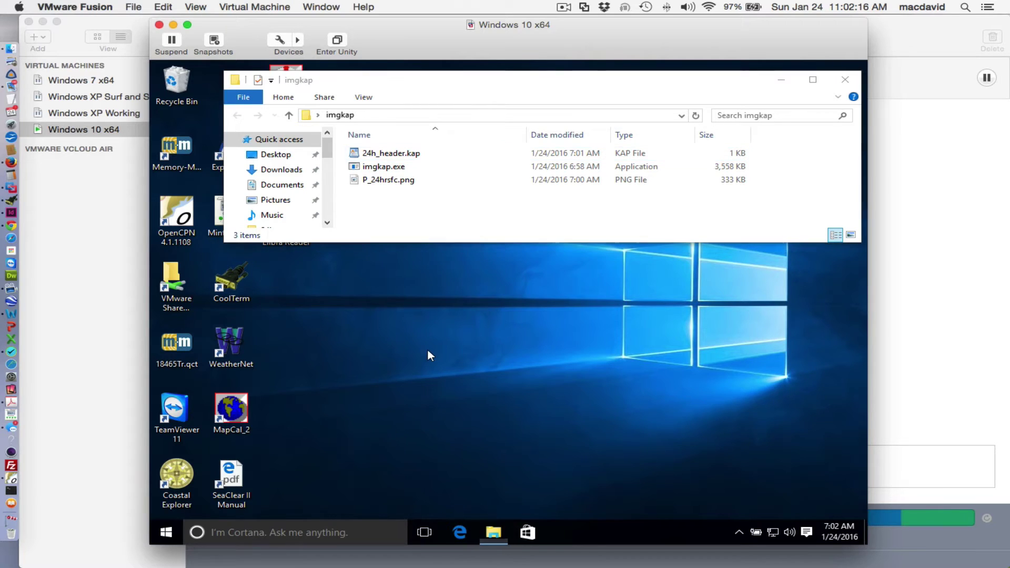
left_click(166, 532)
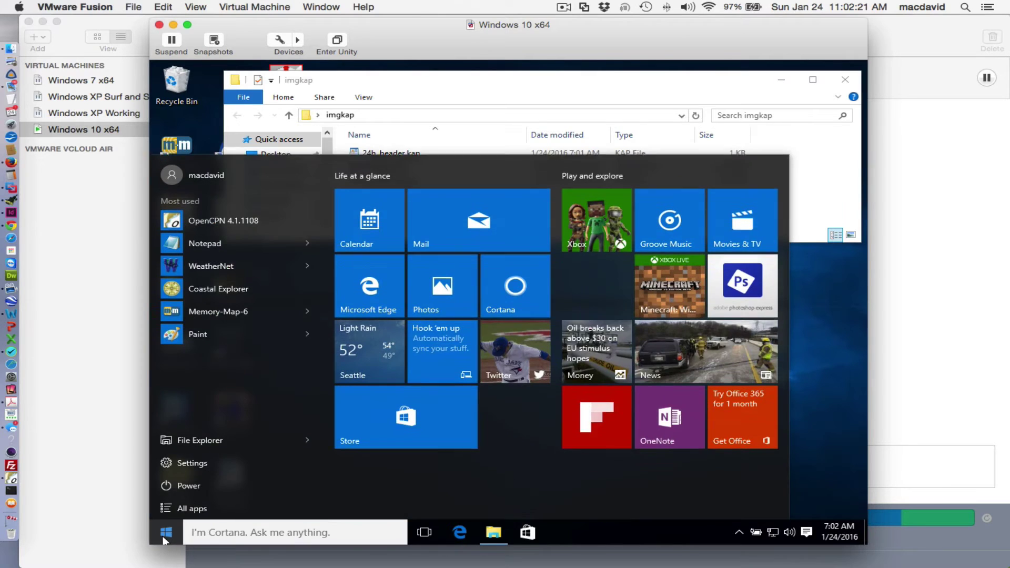
type("cmd")
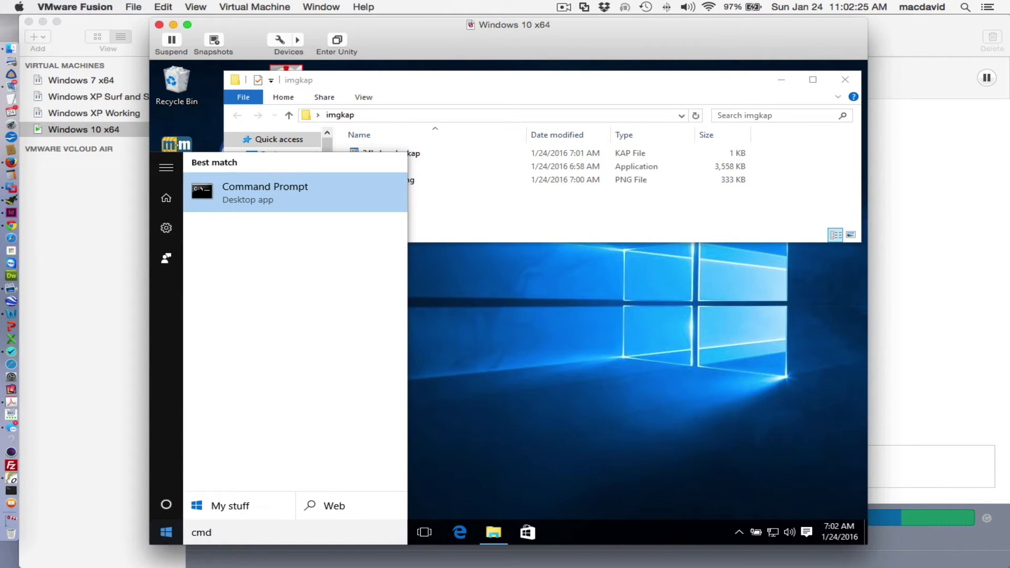
left_click(288, 194)
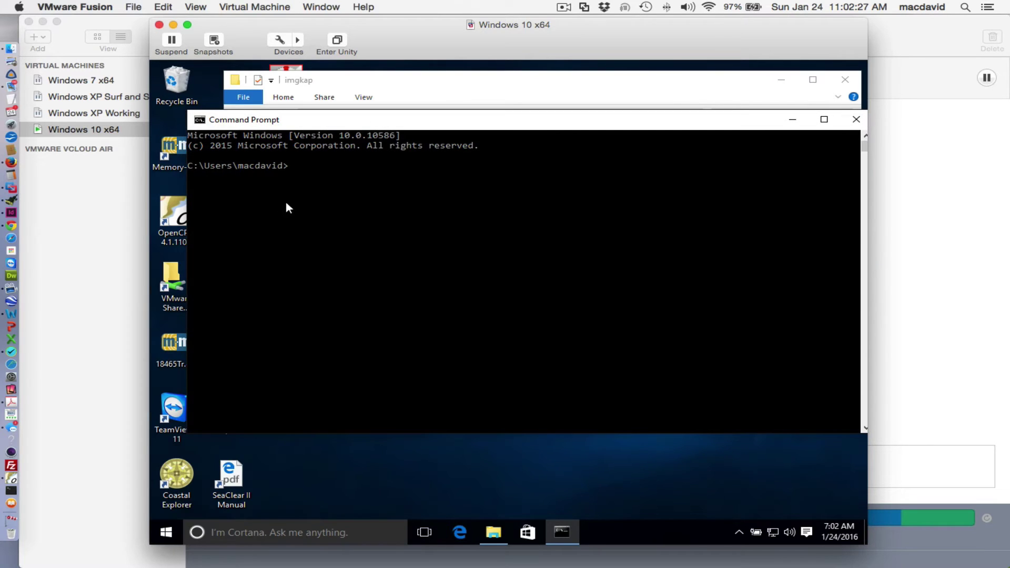
left_click_drag(341, 119, 385, 189)
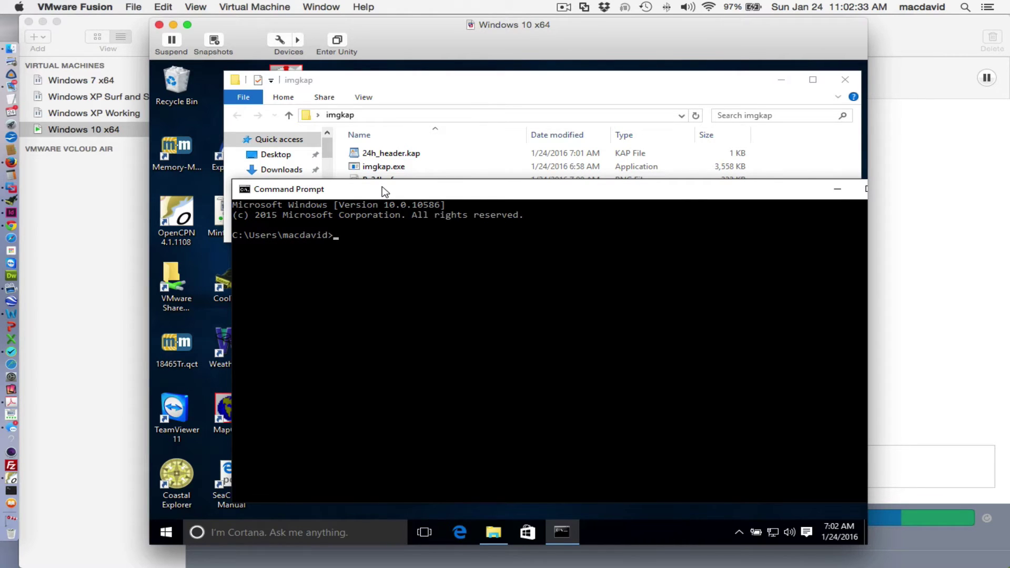
Step: Run cd Desktop, cd imgkap, then dir to list the three imgkap files
type("cd Desktop")
key("Return")
type("cd")
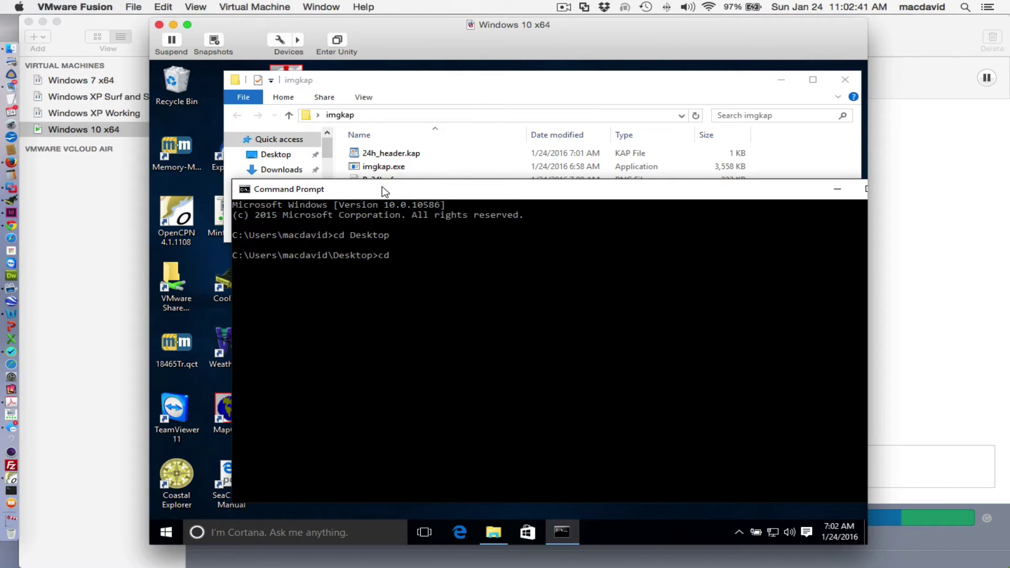
type(" img")
key("Tab")
key("Return")
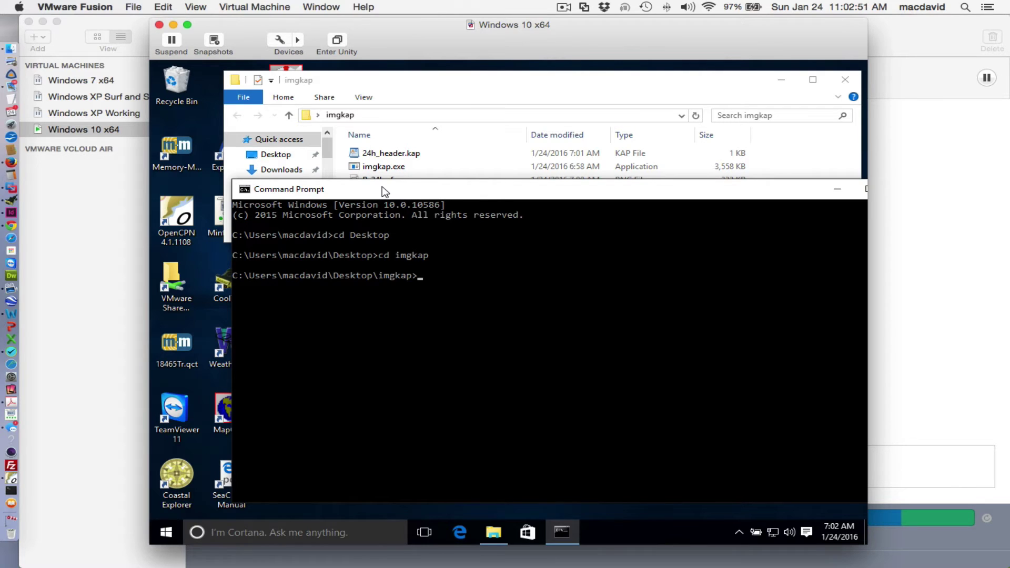
type("dir")
key("Return")
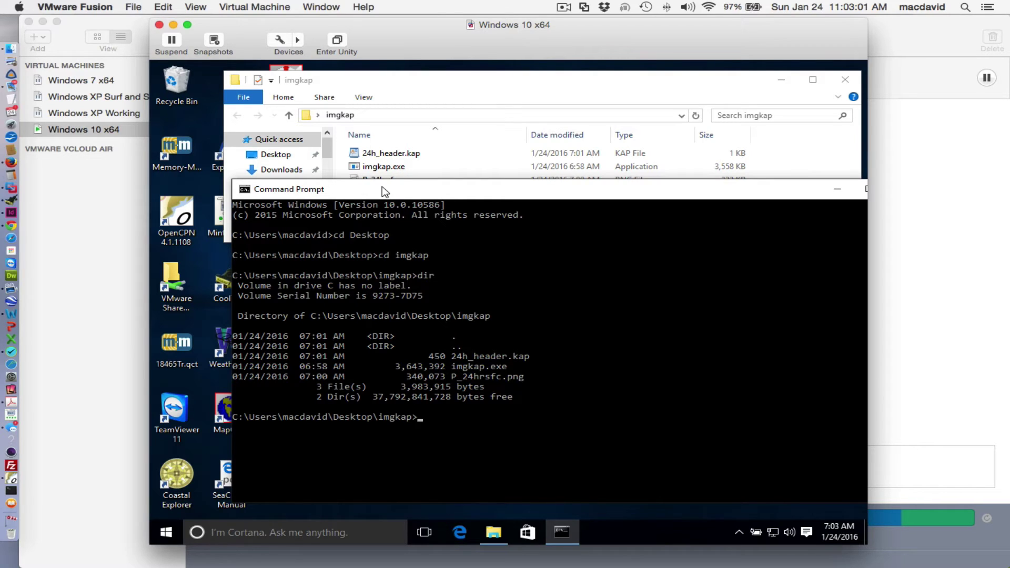
Step: Run imgkap P_24hrsfc.png 24h_header.kap 24h_v12zJan25.kap to build the chart
type("imgkap 24h_header")
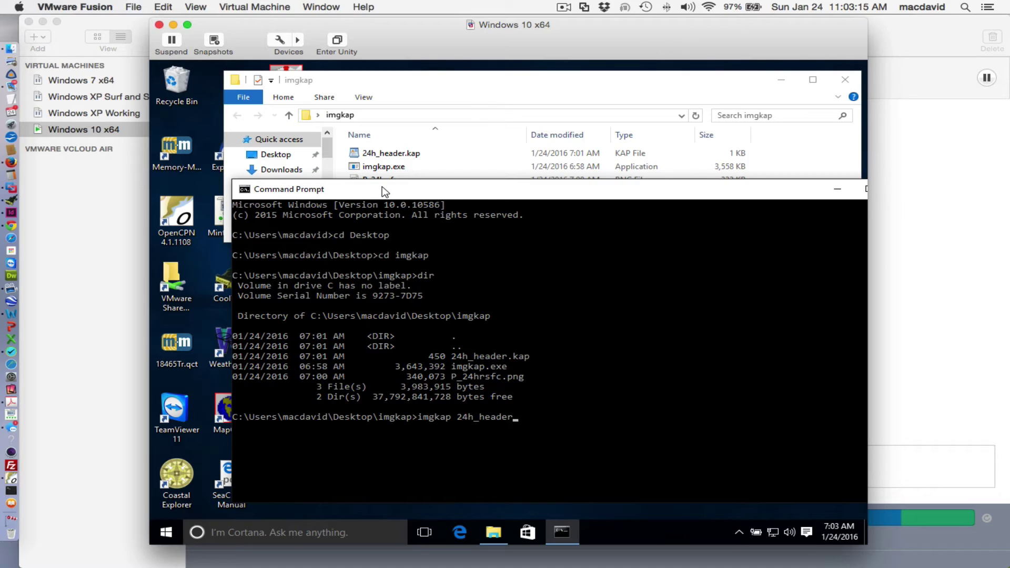
type(".kap")
key("BackSpace")
key("BackSpace")
key("BackSpace")
key("BackSpace")
key("BackSpace")
key("BackSpace")
key("BackSpace")
key("BackSpace")
key("BackSpace")
key("BackSpace")
key("BackSpace")
key("BackSpace")
key("BackSpace")
type("24hrsfc.png 24h_h")
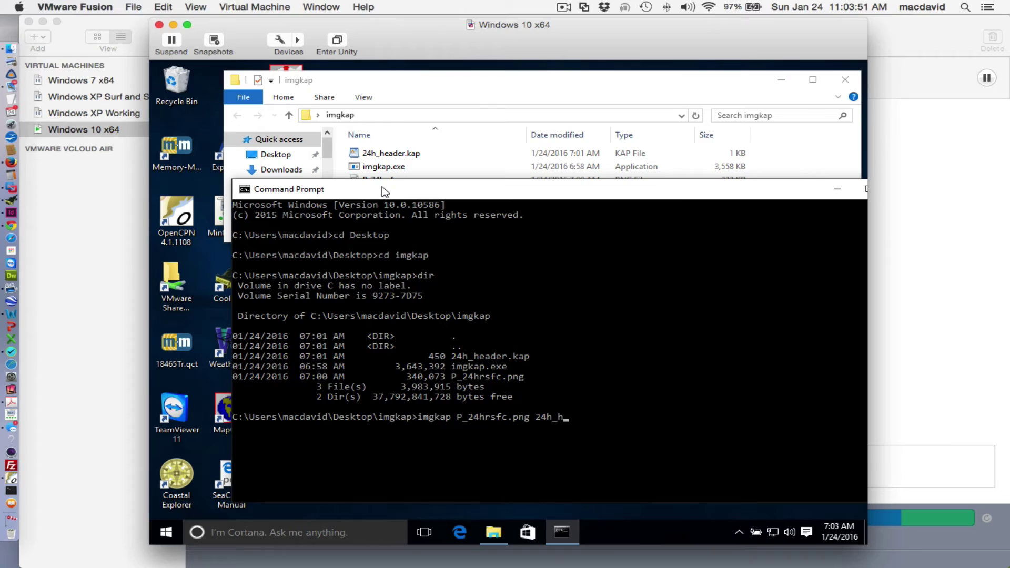
type("eader.")
type("kap")
type("24h")
type("-")
key("BackSpace")
type("_Jan")
key("BackSpace")
key("BackSpace")
key("BackSpace")
type("v12z")
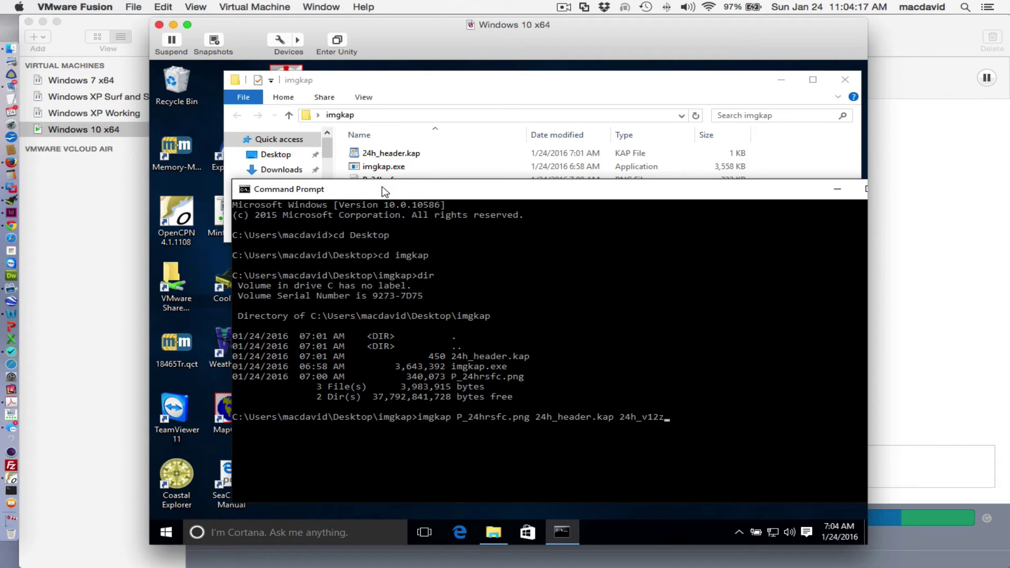
type("Jan25.kap")
key("Return")
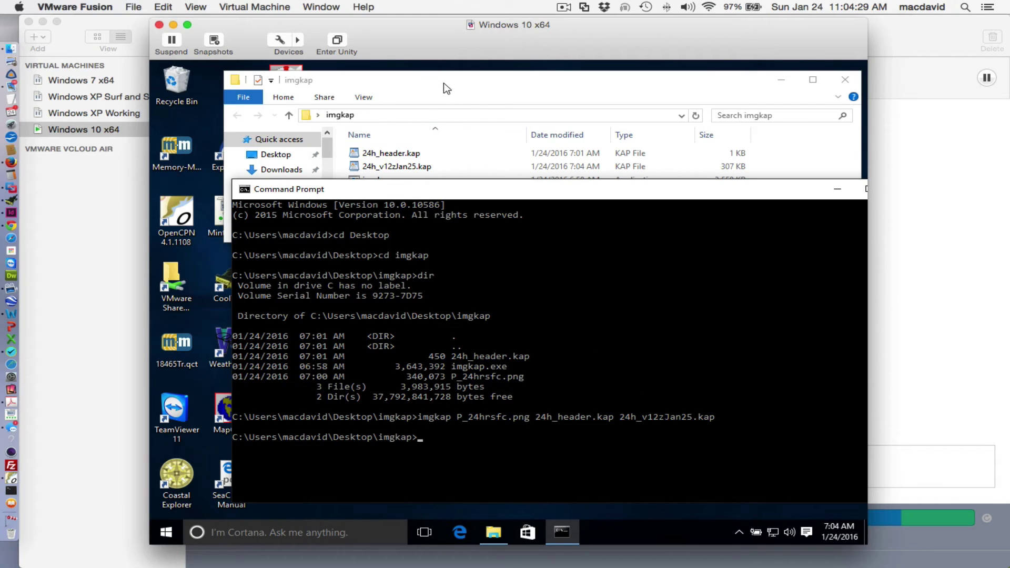
Step: Copy the new 24h_v12zJan25.kap (307 KB) file from the imgkap folder
left_click_drag(428, 189, 431, 268)
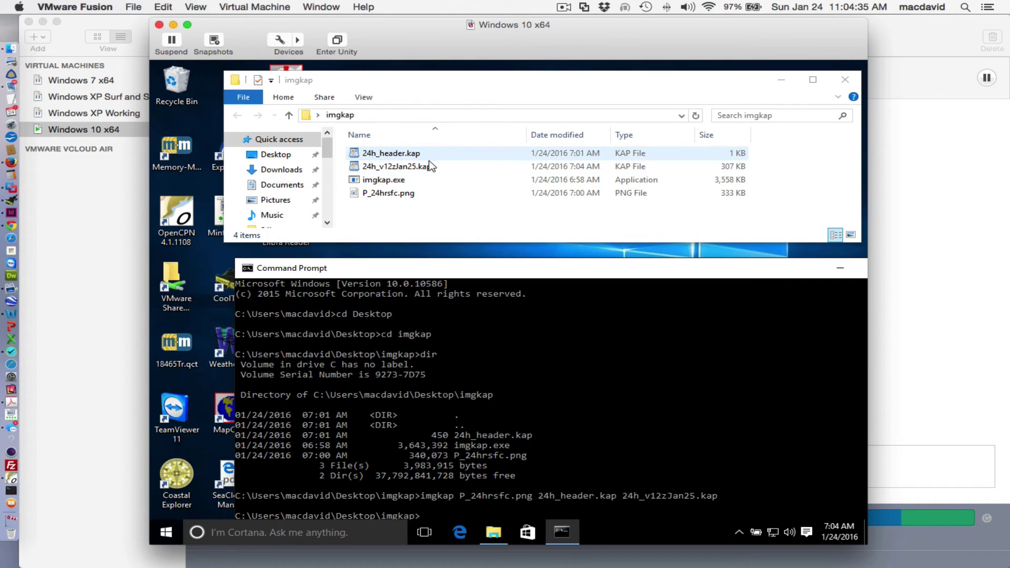
right_click(409, 167)
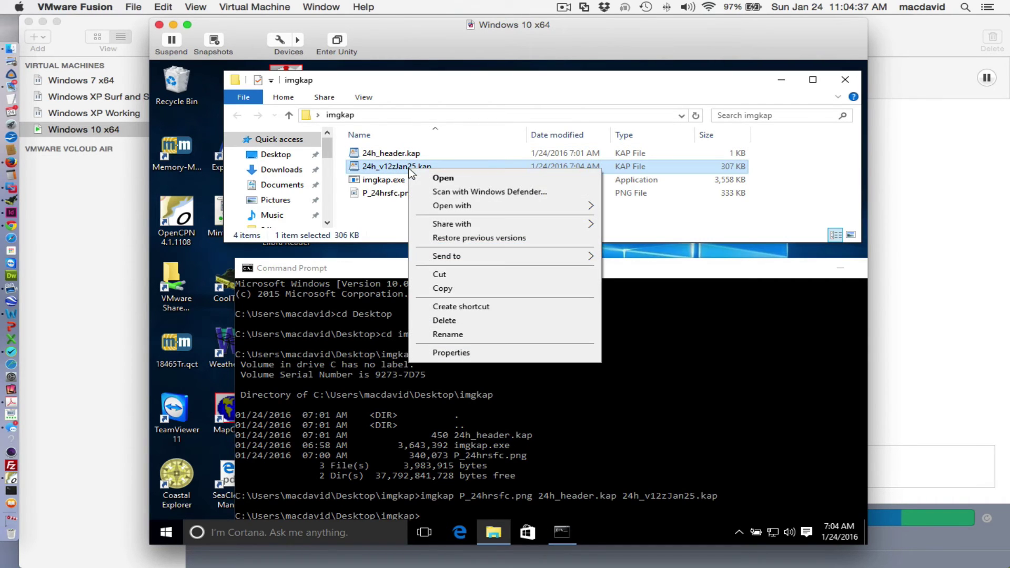
left_click(441, 289)
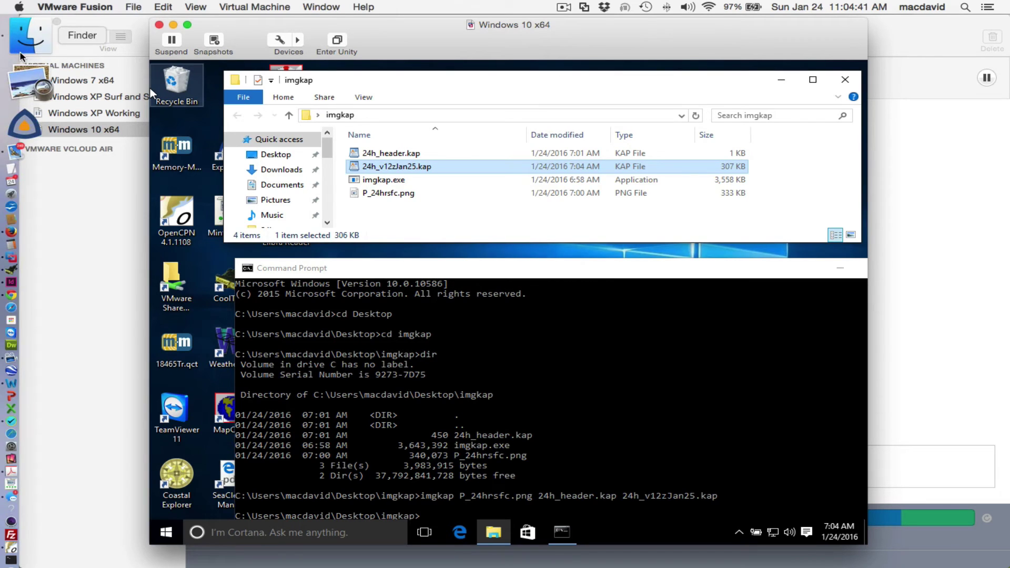
Step: Show the Mac Downloads folder sorted by name to locate the Charts folder
left_click(25, 53)
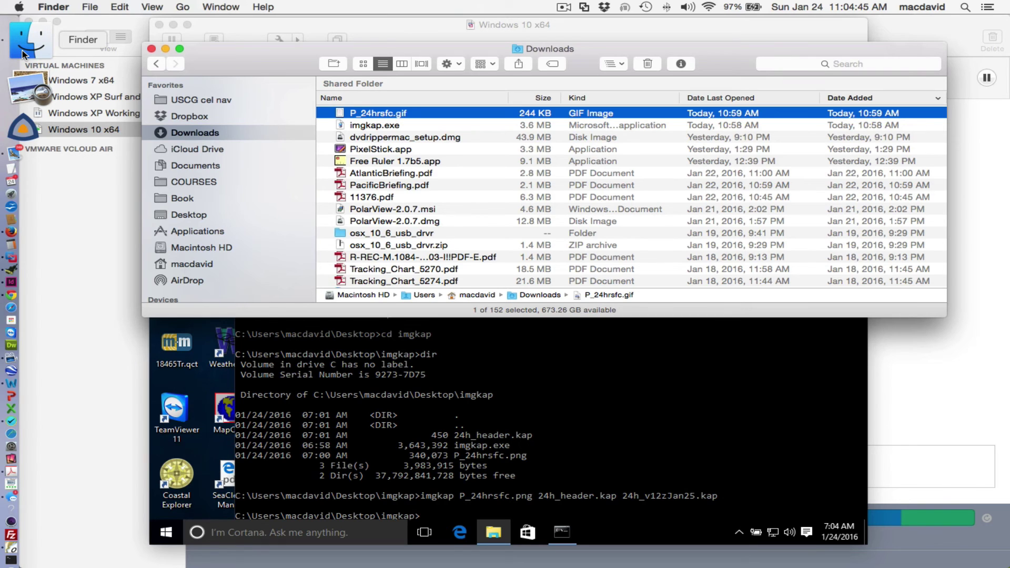
scroll(395, 210, "down", 3)
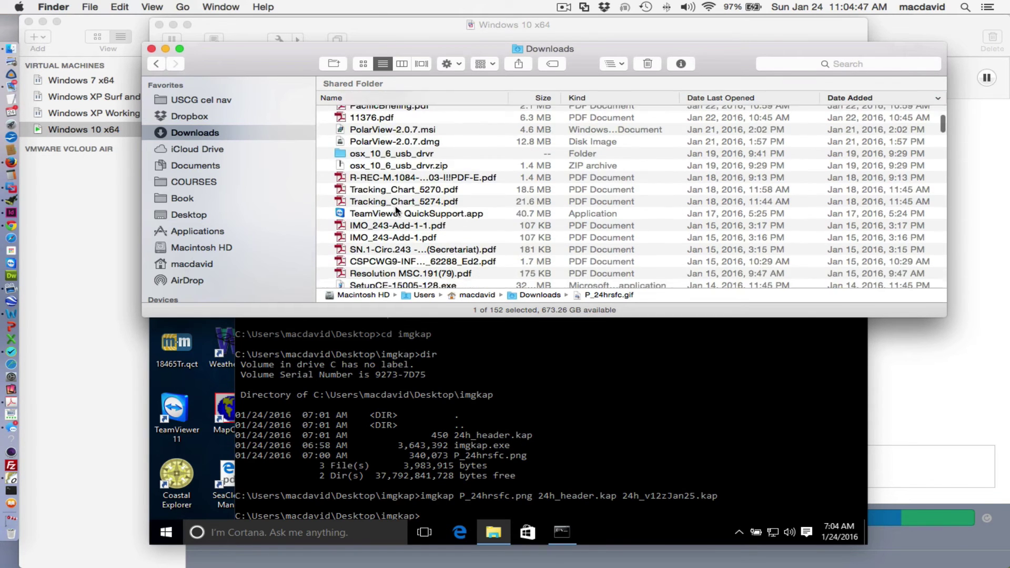
scroll(396, 210, "down", 10)
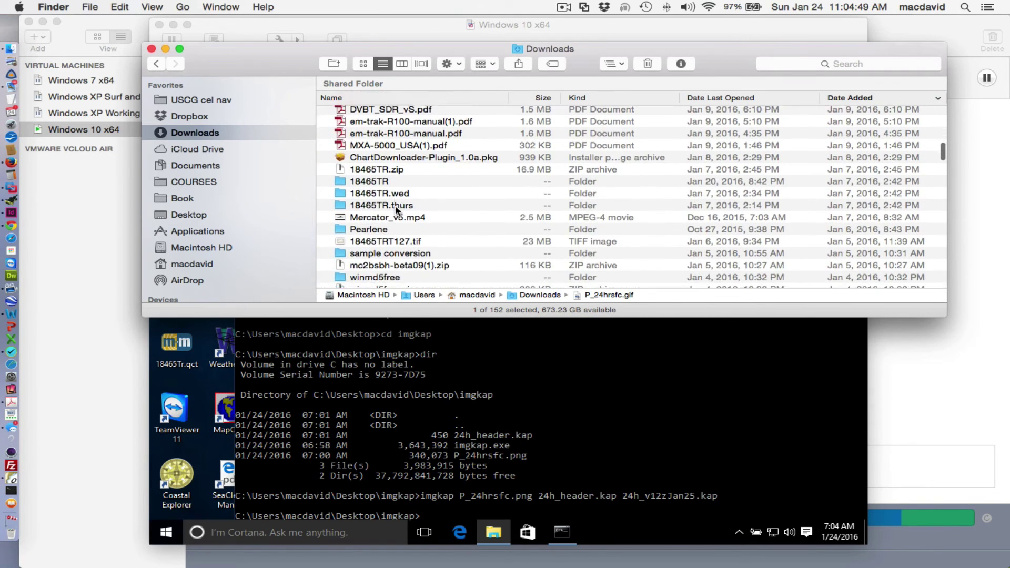
scroll(398, 211, "down", 10)
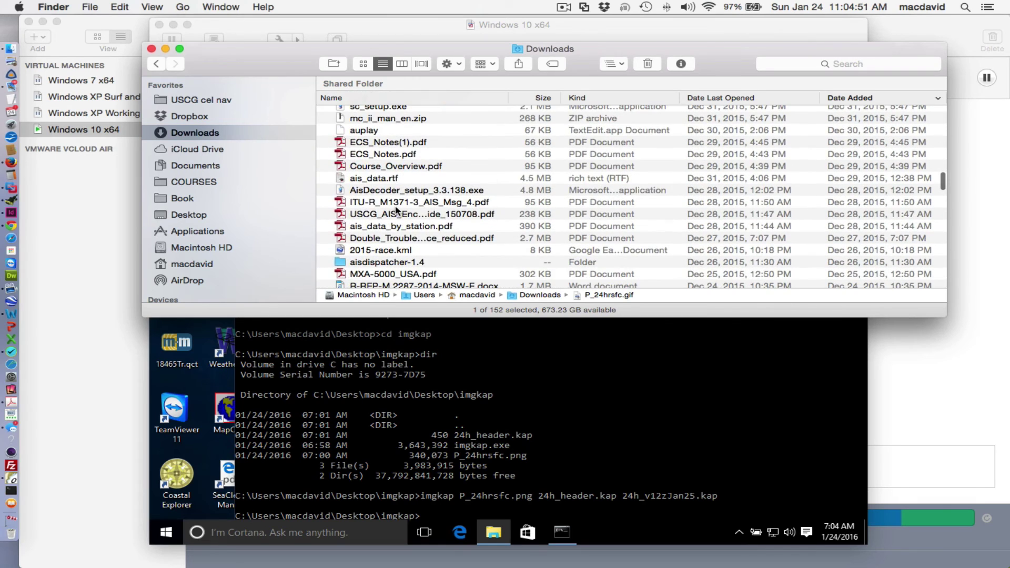
scroll(400, 184, "up", 10)
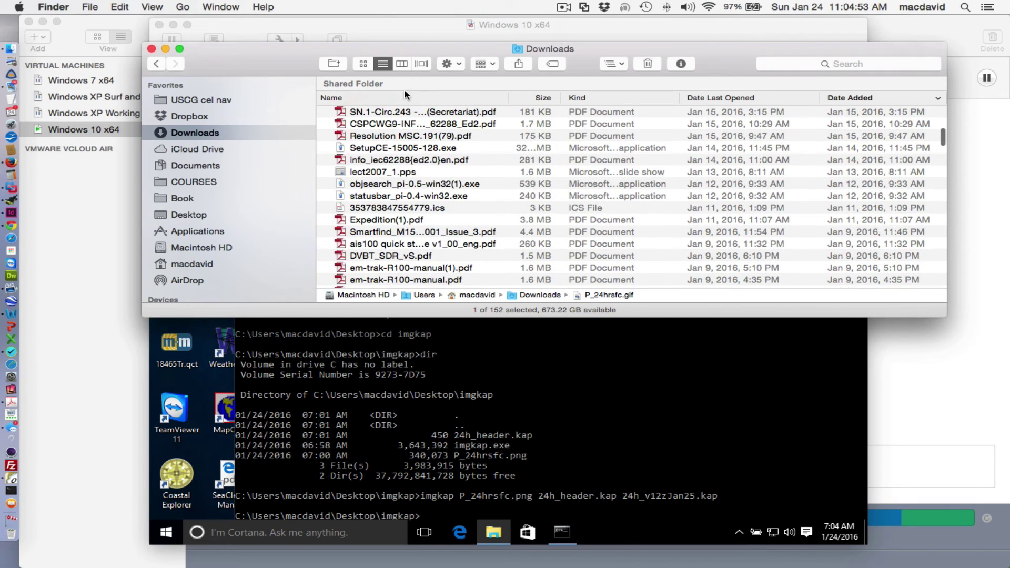
left_click(399, 98)
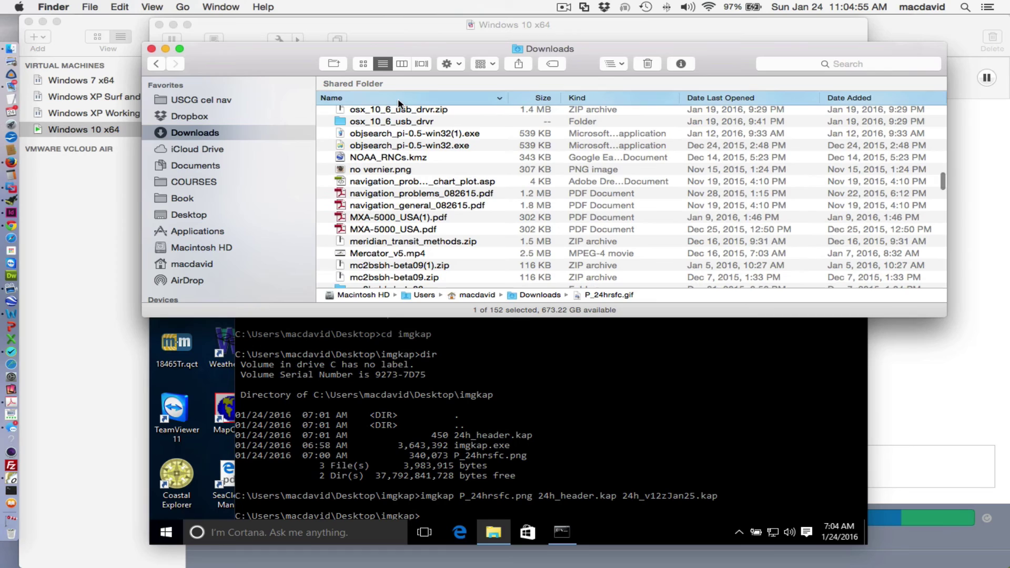
scroll(393, 152, "up", 15)
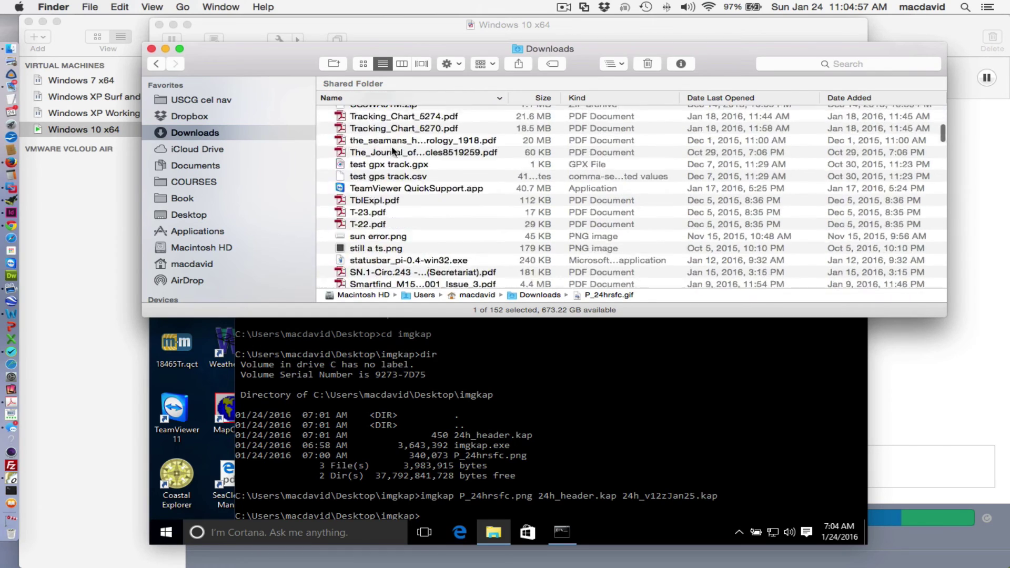
scroll(392, 151, "up", 8)
left_click(444, 98)
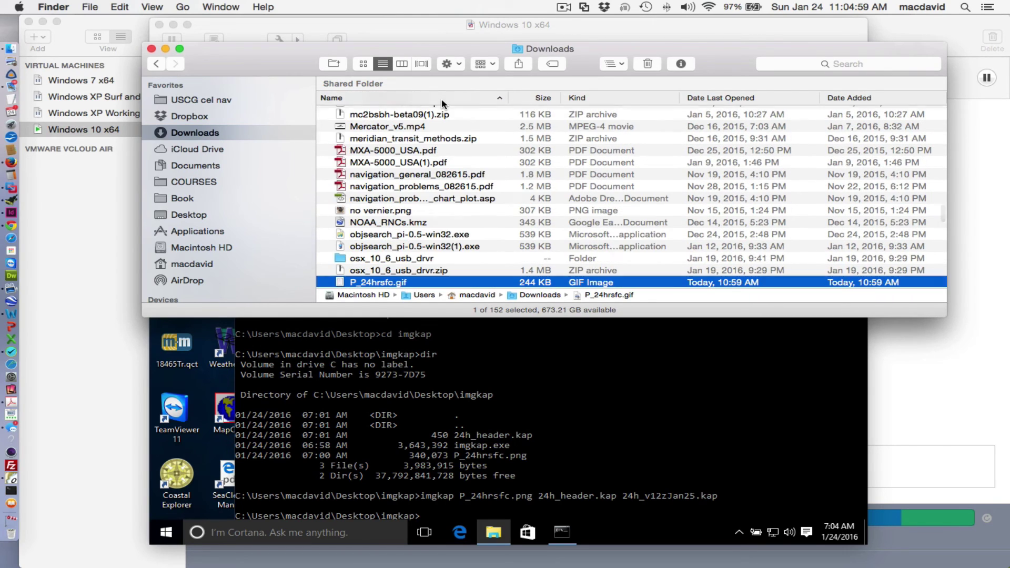
scroll(415, 157, "up", 10)
scroll(414, 156, "up", 10)
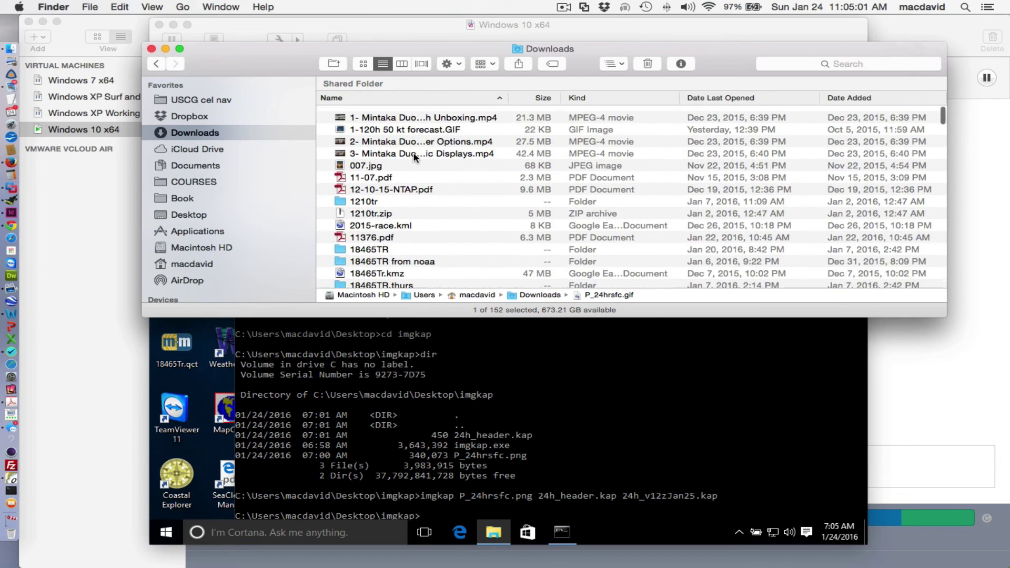
scroll(414, 156, "down", 10)
scroll(415, 156, "down", 5)
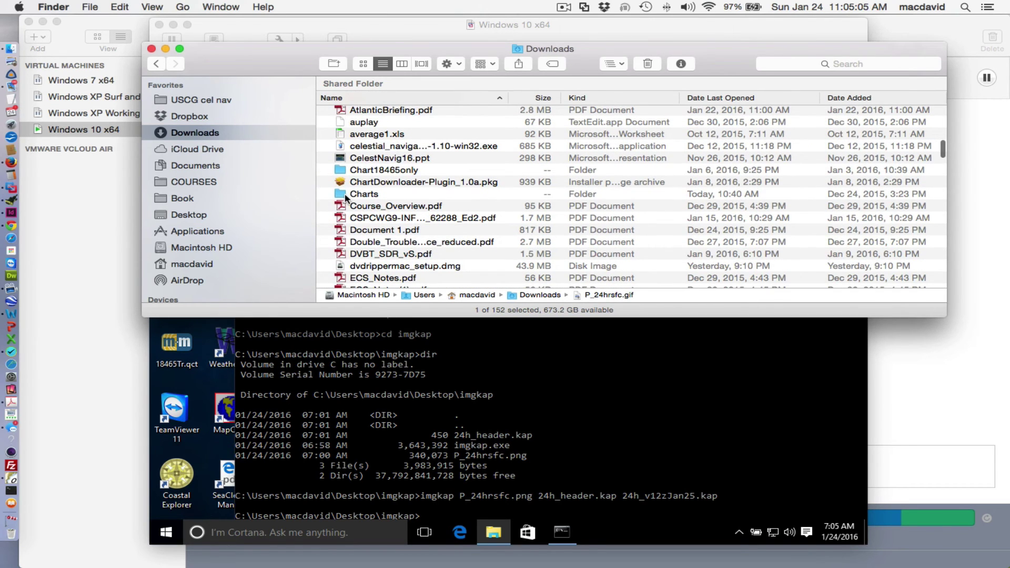
Step: Create a new folder named 'wx maps' inside Charts
double_click(345, 194)
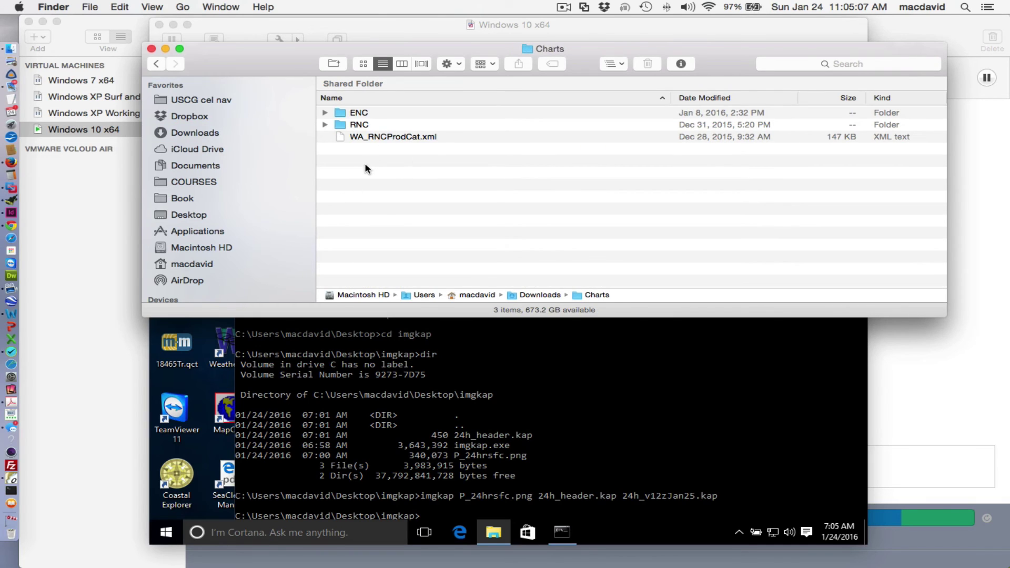
right_click(366, 169)
left_click(433, 171)
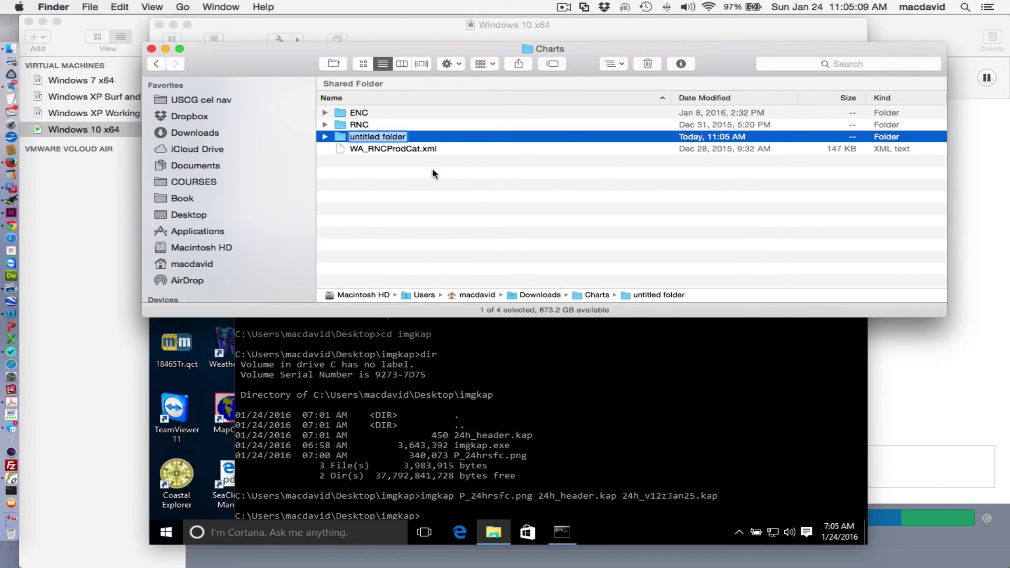
type("wx maps")
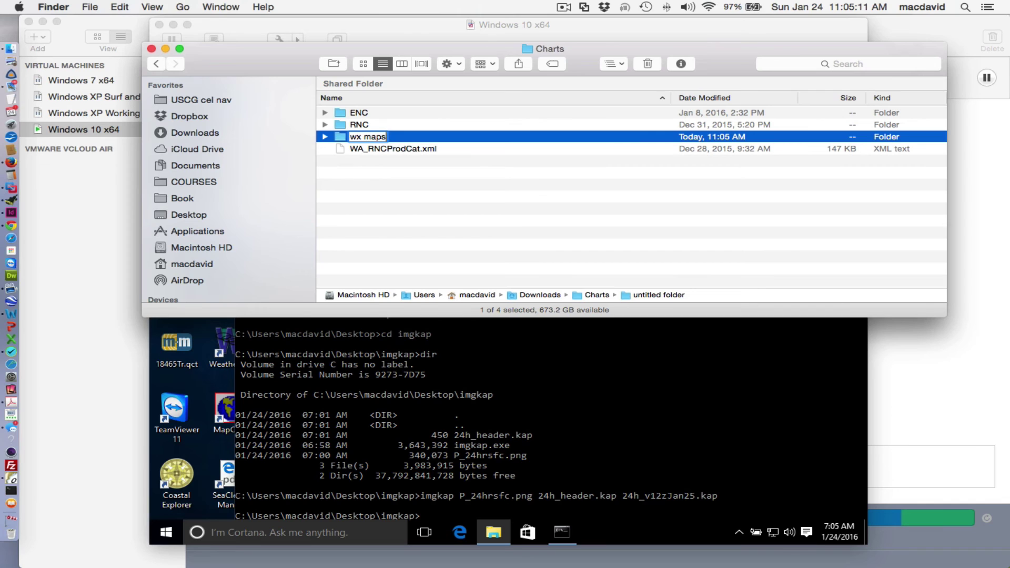
key("Return")
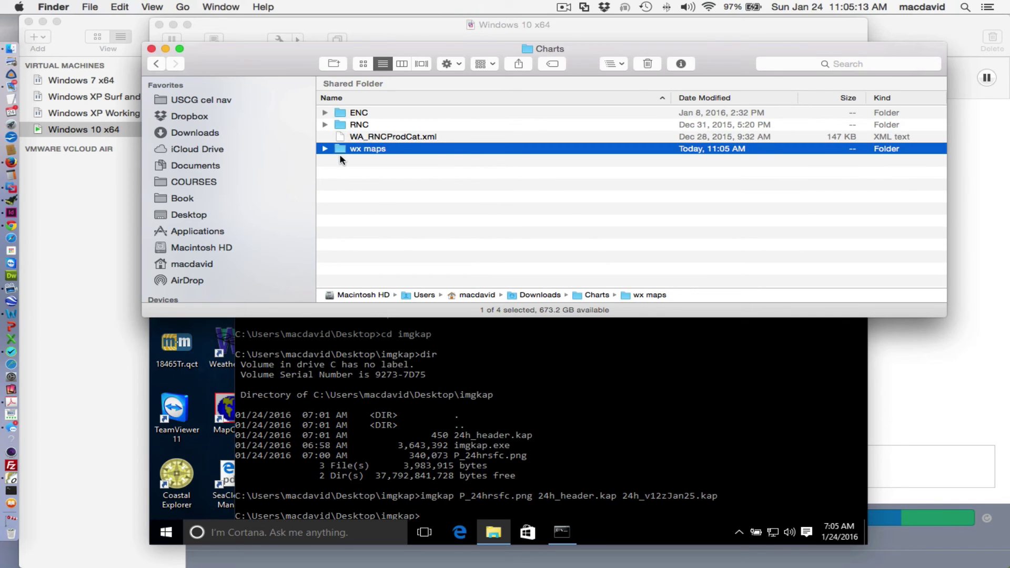
Step: Paste 24h_v12zJan25.kap into wx maps and bring OpenCPN back to front
double_click(339, 153)
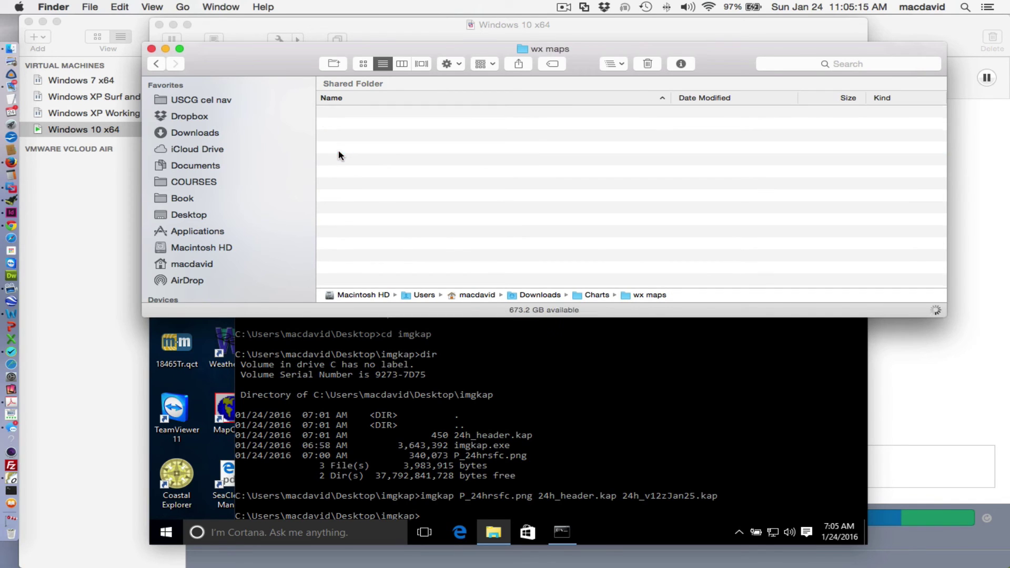
right_click(413, 143)
left_click(454, 210)
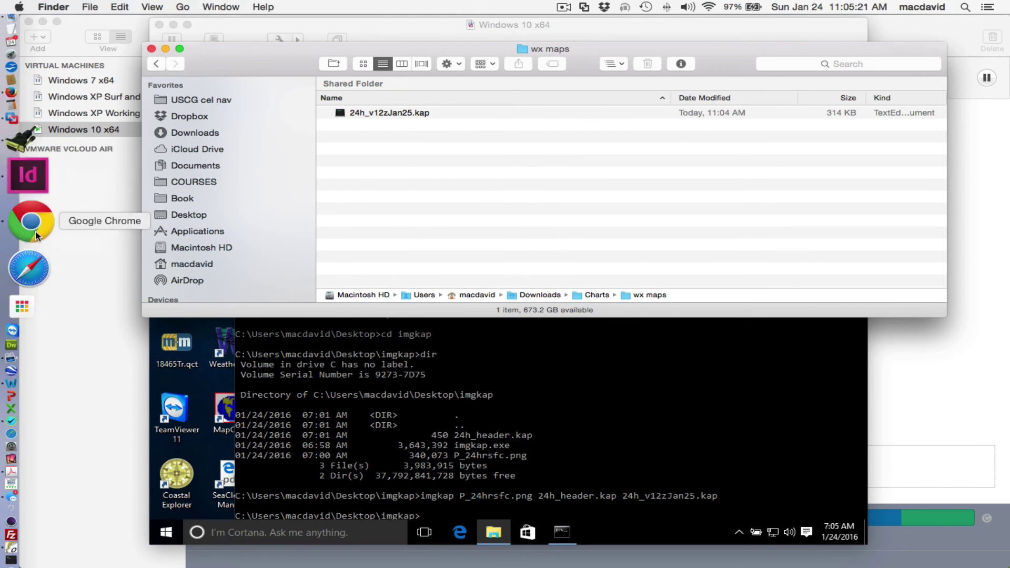
left_click(30, 473)
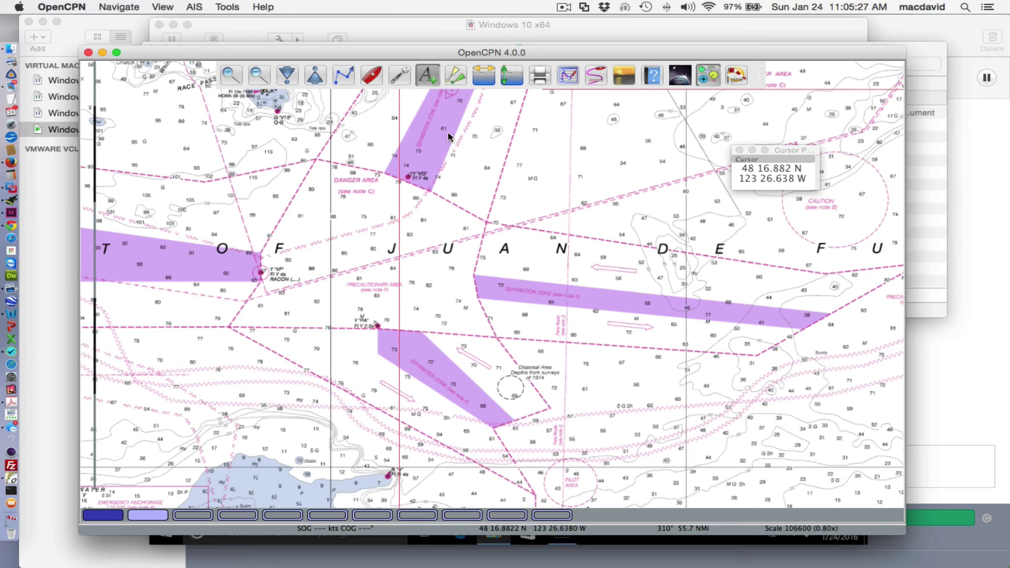
Step: Add the wx maps folder as a chart directory in the Chart Files settings
left_click(400, 78)
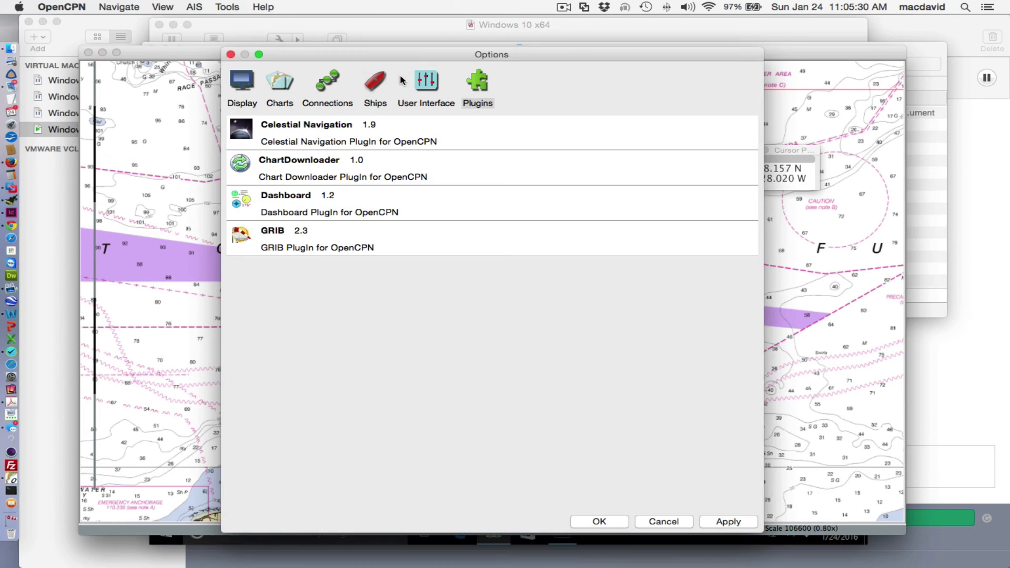
left_click(282, 90)
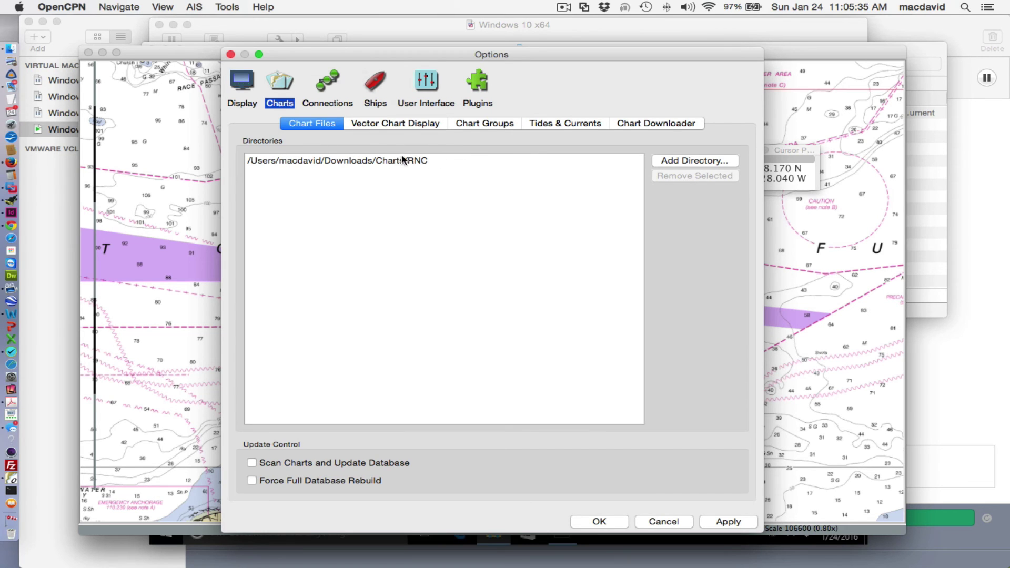
left_click(680, 164)
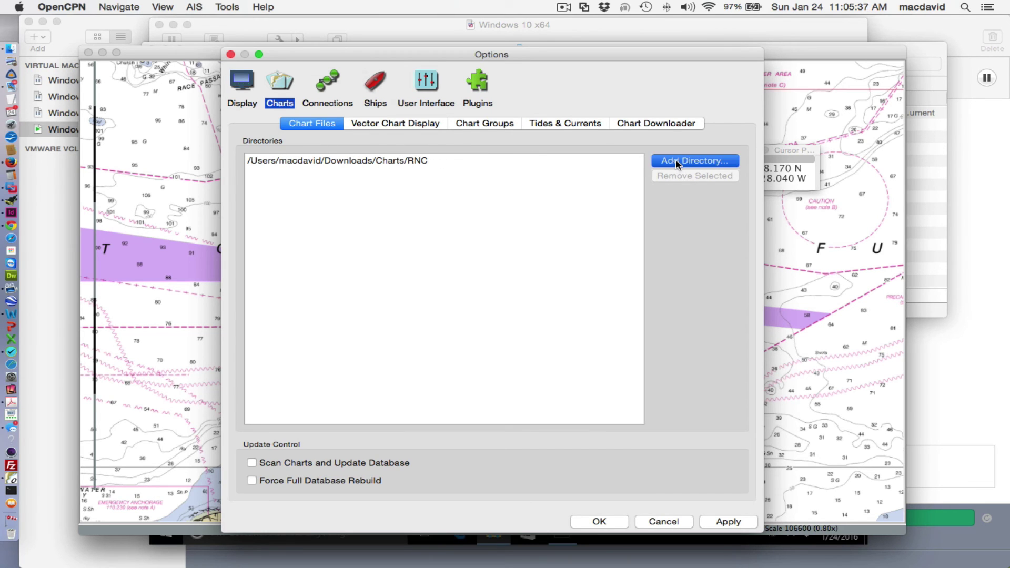
left_click(265, 104)
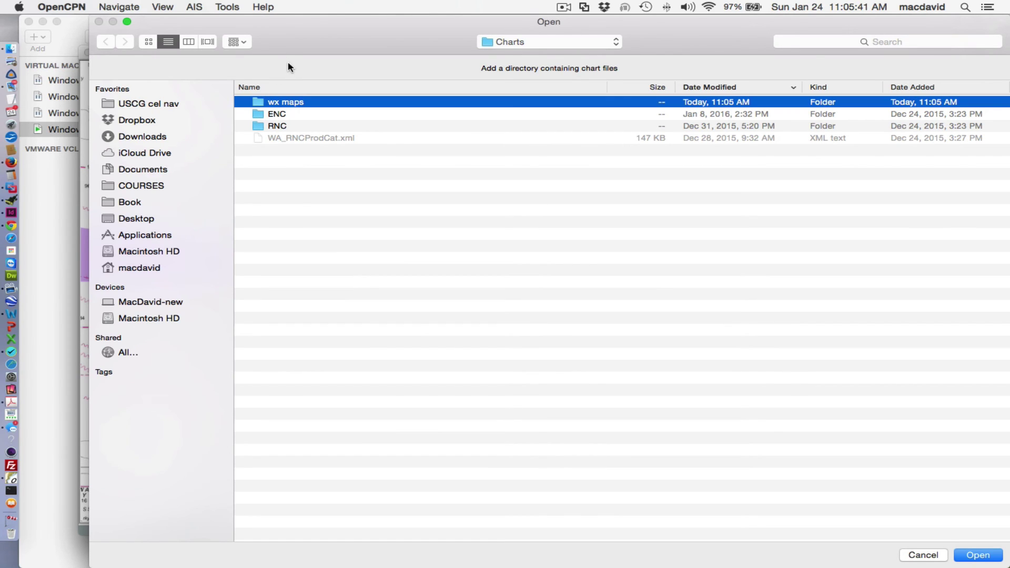
left_click_drag(319, 40, 270, 40)
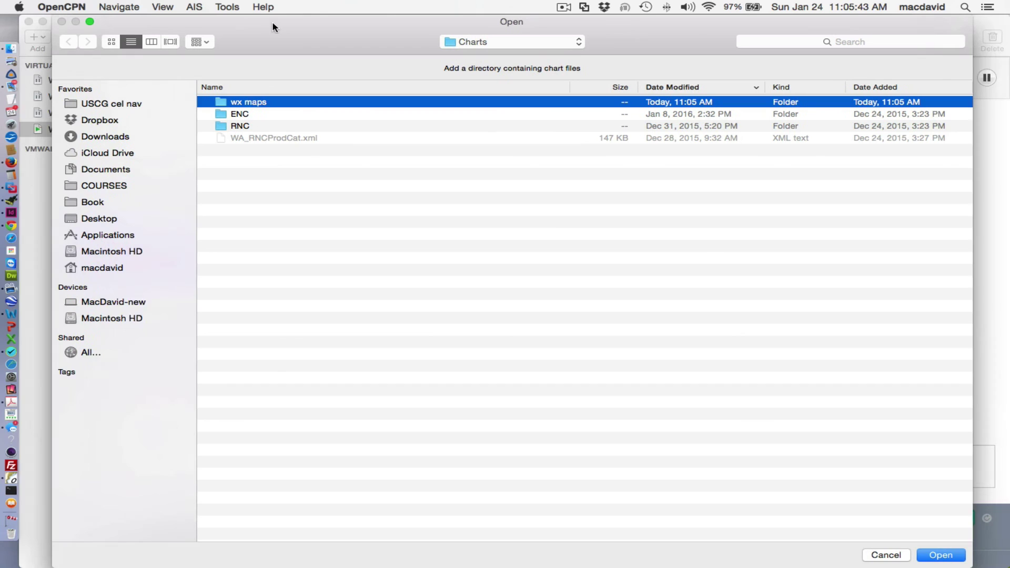
left_click(934, 558)
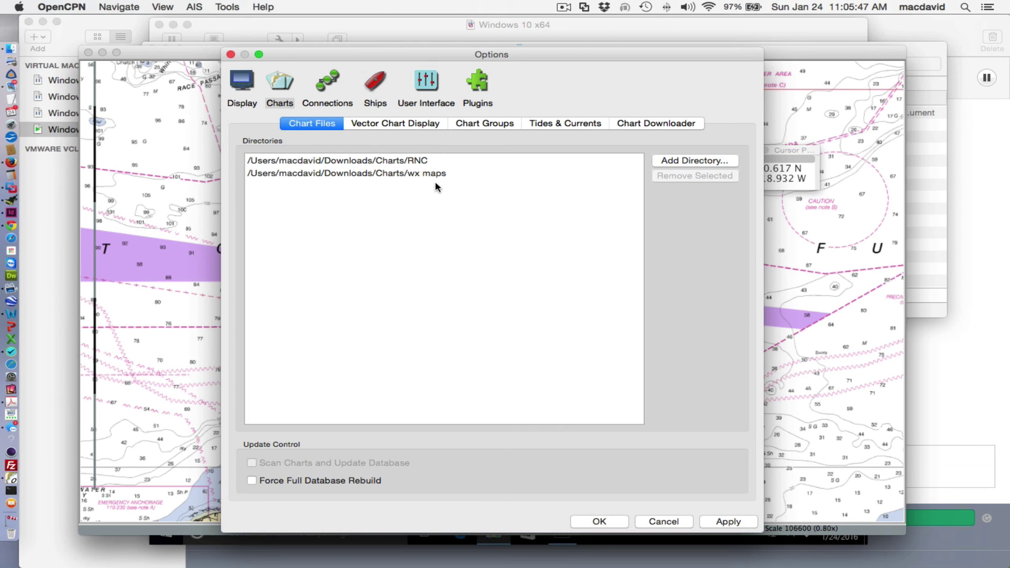
Step: Remove the RNC directory, tick Force Full Database Rebuild, and apply the settings
left_click(378, 164)
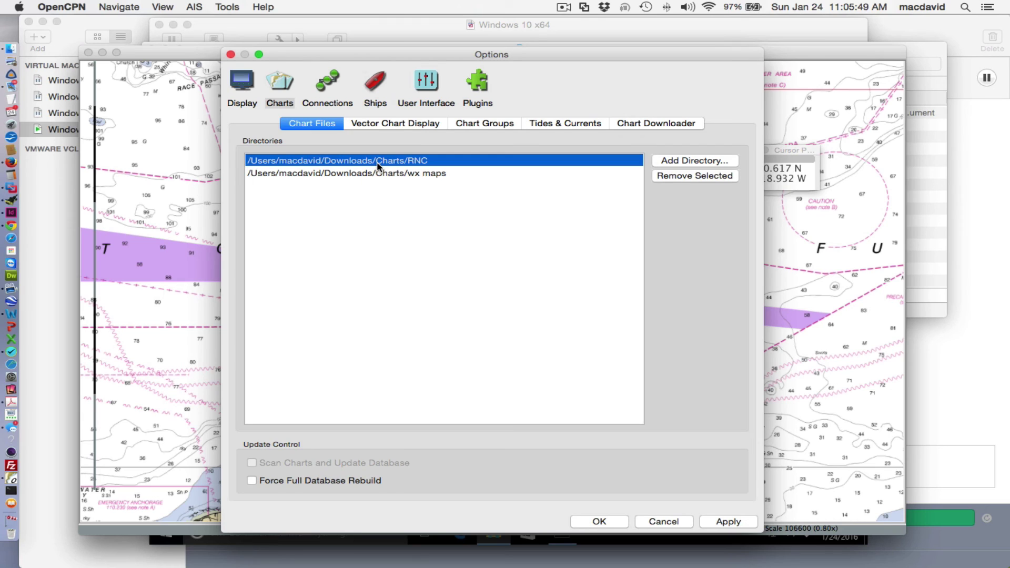
left_click(695, 176)
left_click(435, 163)
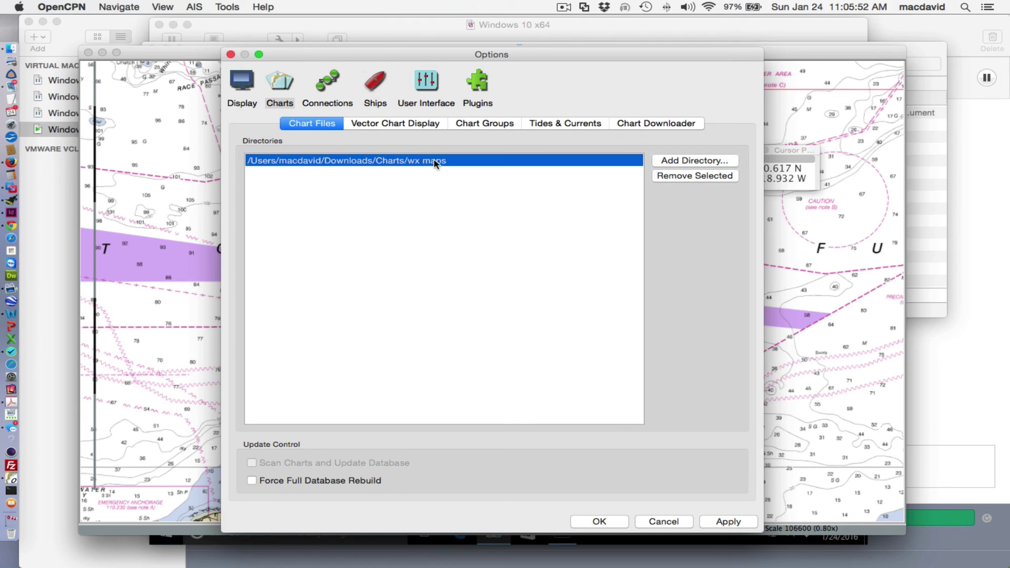
left_click(251, 481)
left_click(600, 521)
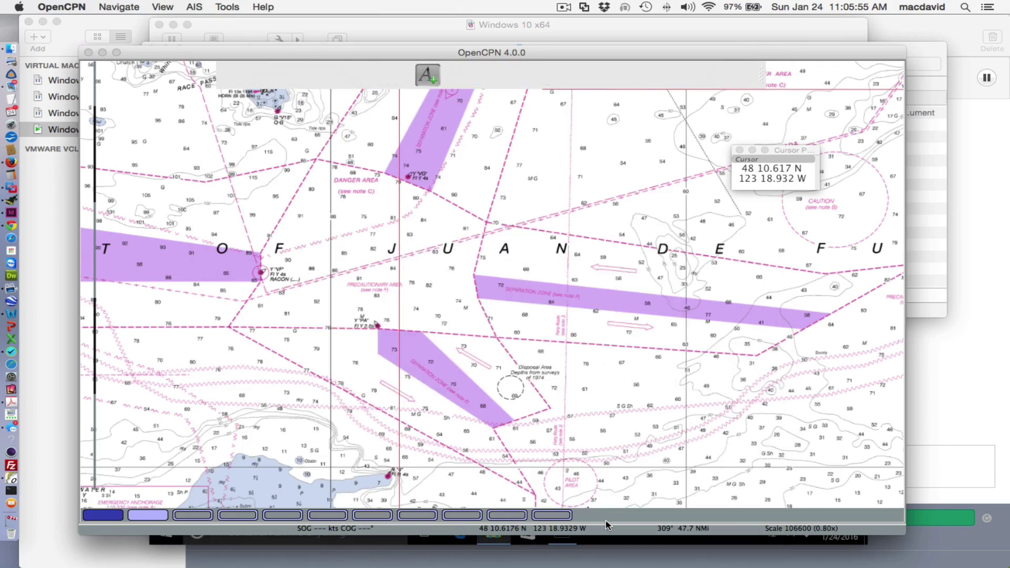
Step: Zoom out to the whole weather-fax chart, then zoom in on the Pacific Northwest coast
scroll(545, 373, "down", 5)
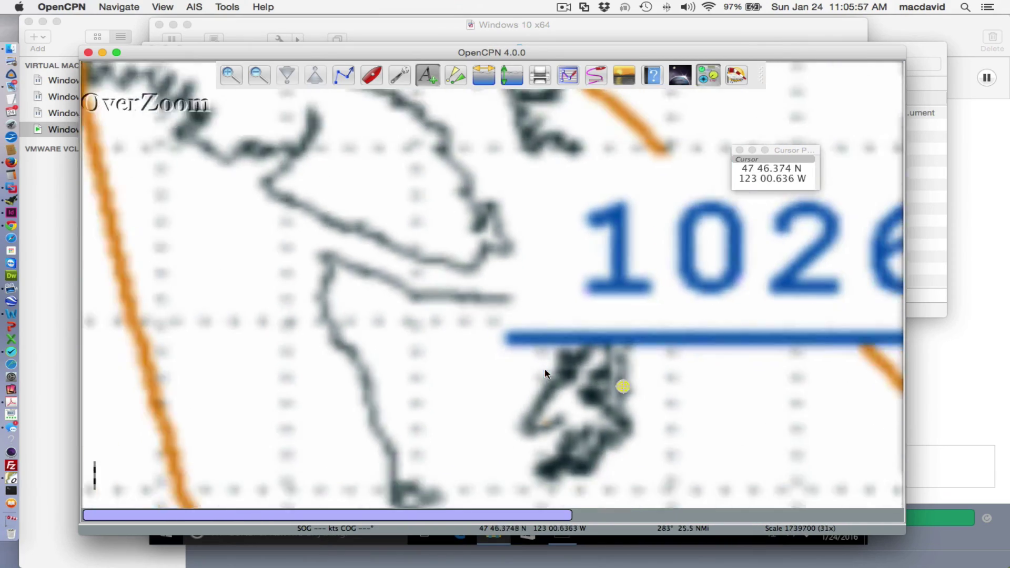
scroll(544, 374, "down", 5)
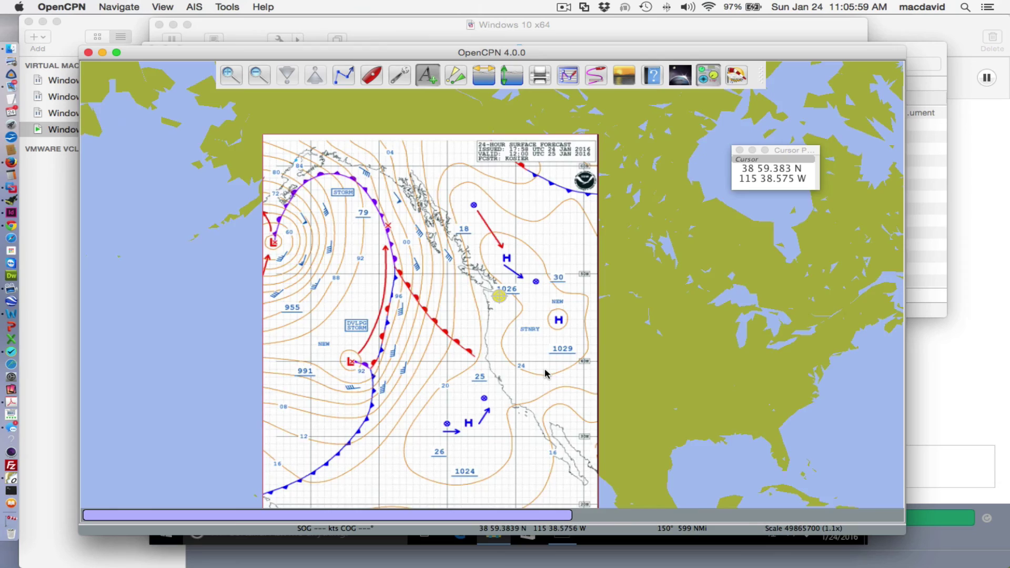
scroll(545, 373, "up", 5)
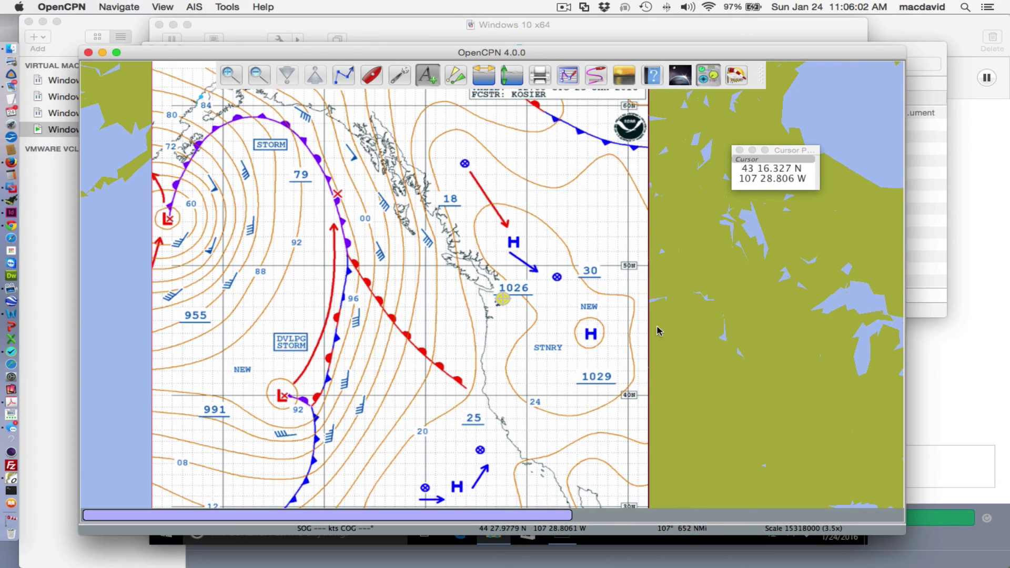
scroll(438, 300, "up", 1)
scroll(437, 297, "up", 2)
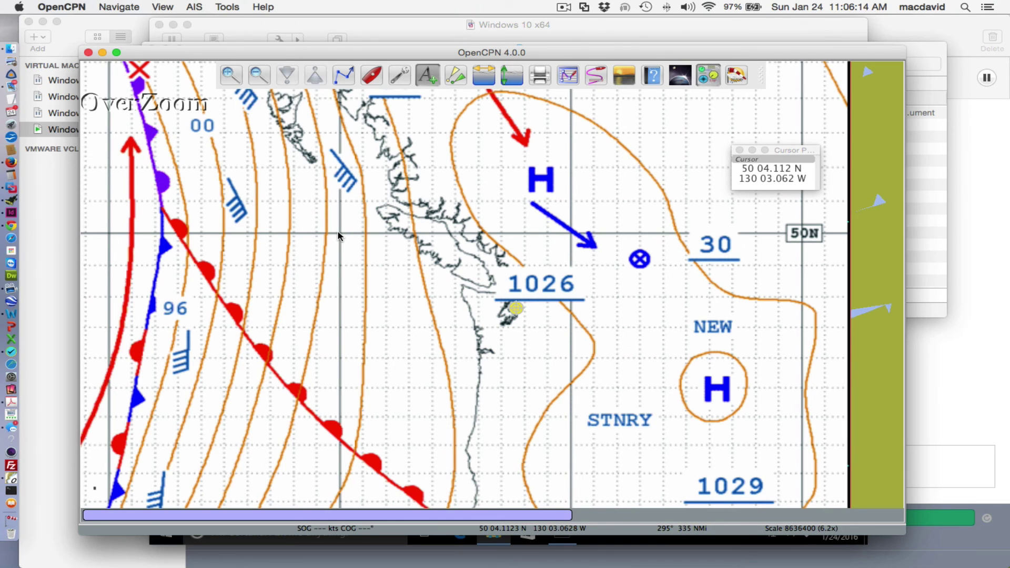
scroll(344, 260, "down", 3)
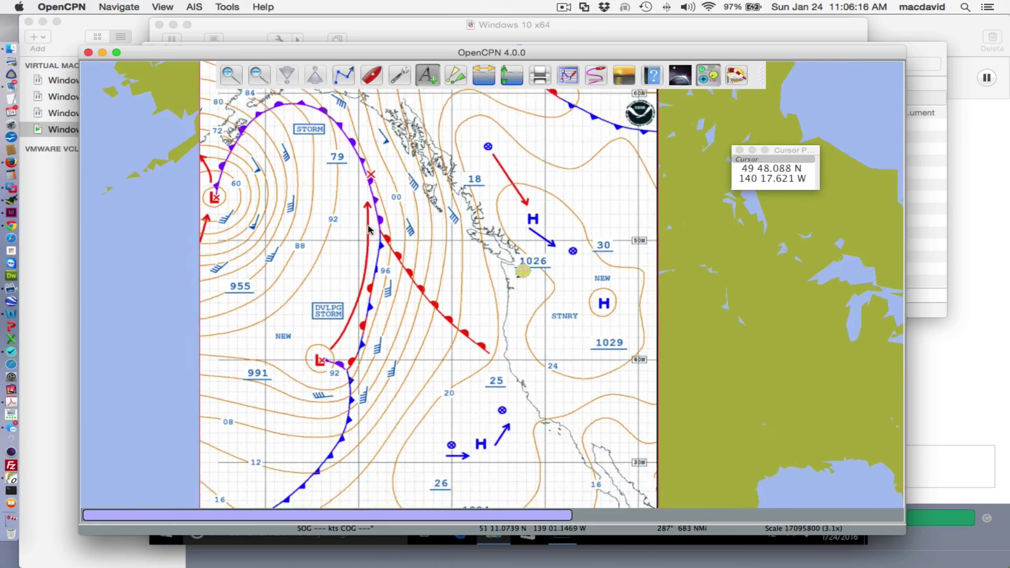
scroll(303, 322, "up", 2)
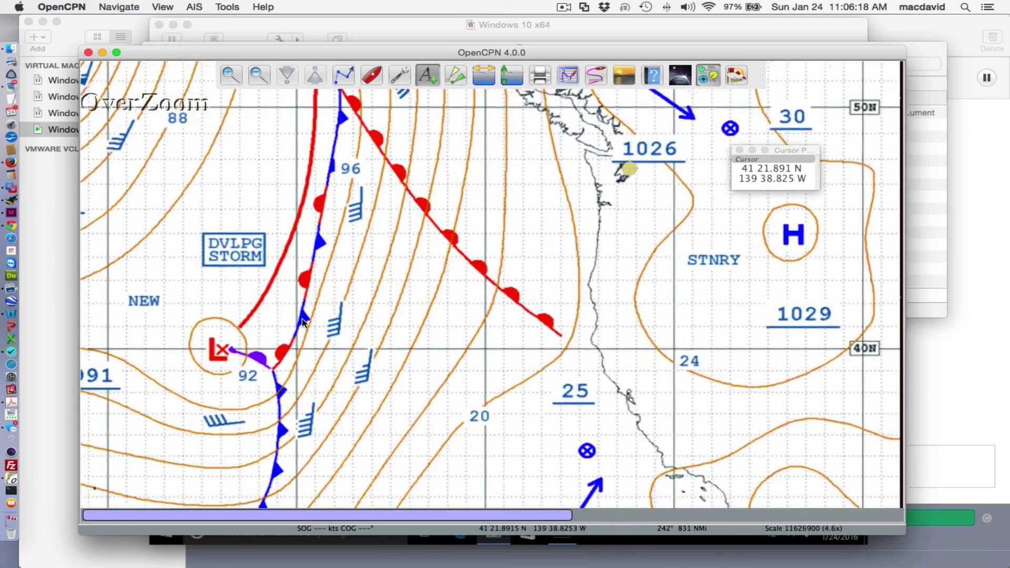
scroll(303, 322, "down", 3)
scroll(358, 351, "up", 2)
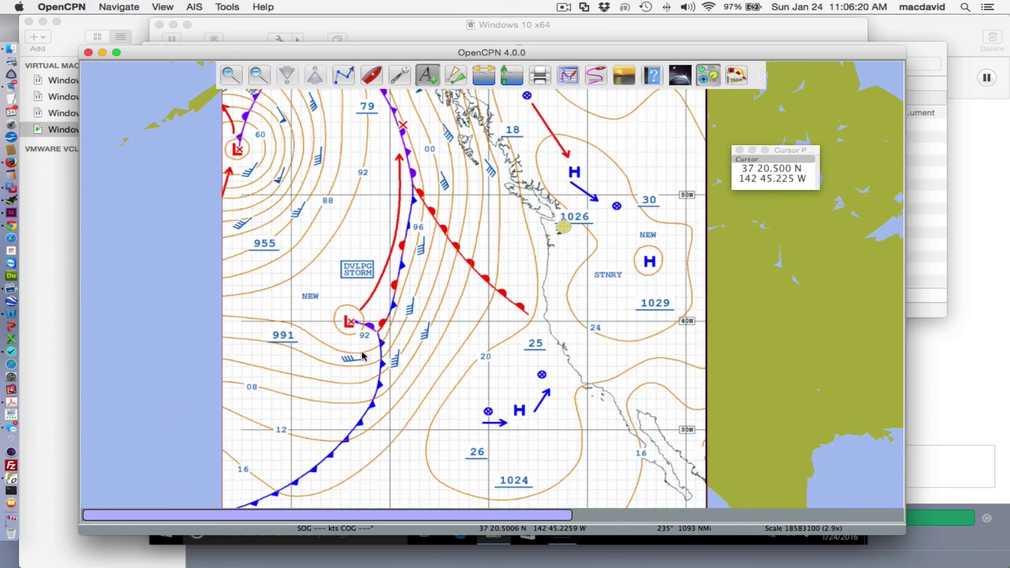
scroll(362, 352, "down", 1)
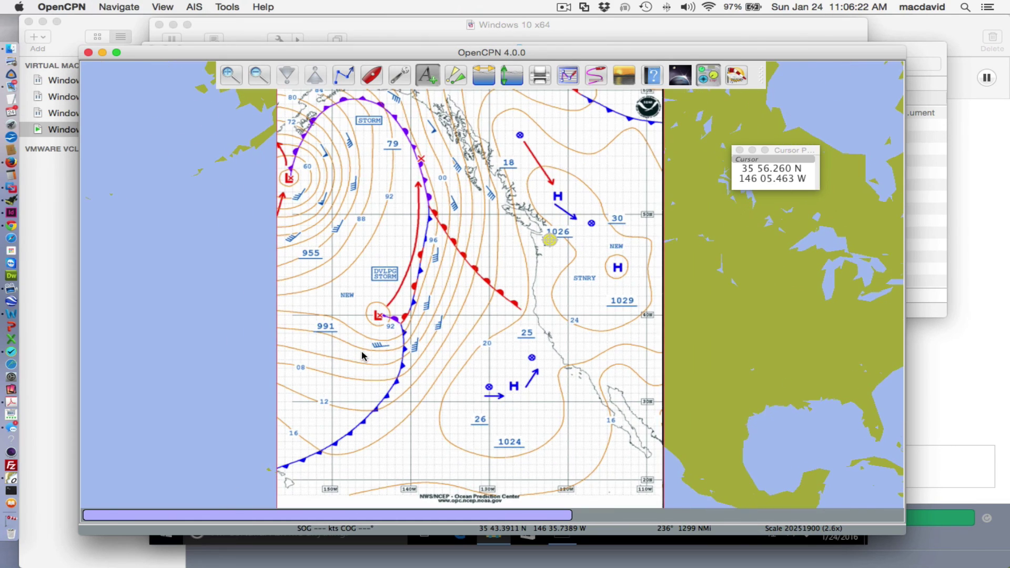
scroll(362, 352, "up", 2)
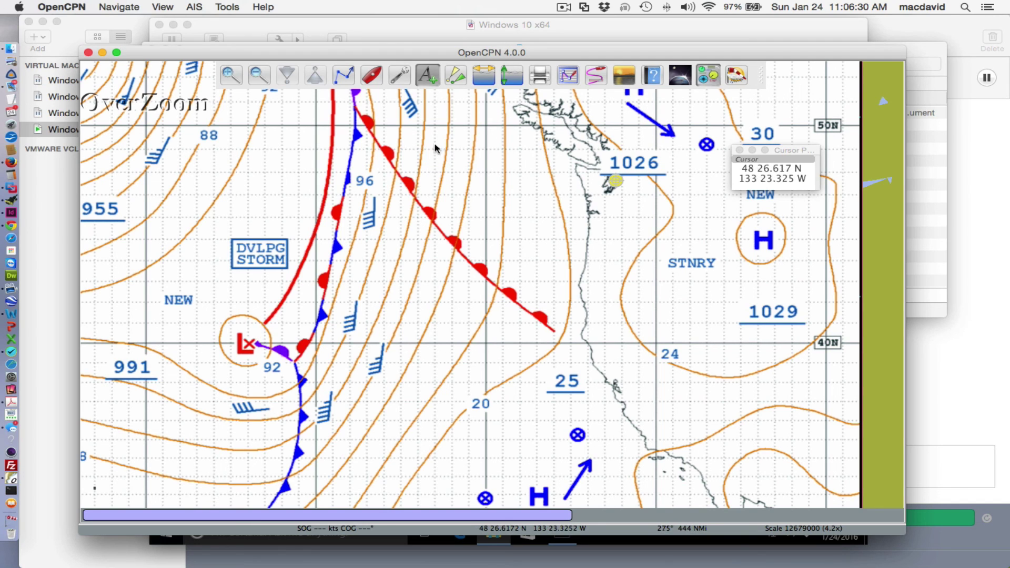
Step: Create a route with two waypoints placed just west of the red front offshore
left_click(345, 75)
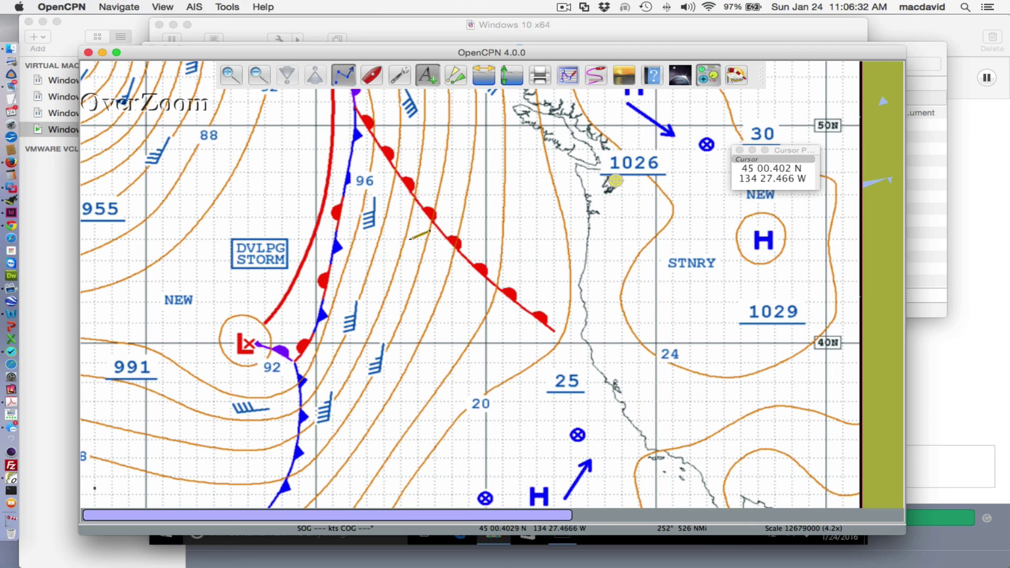
left_click(405, 243)
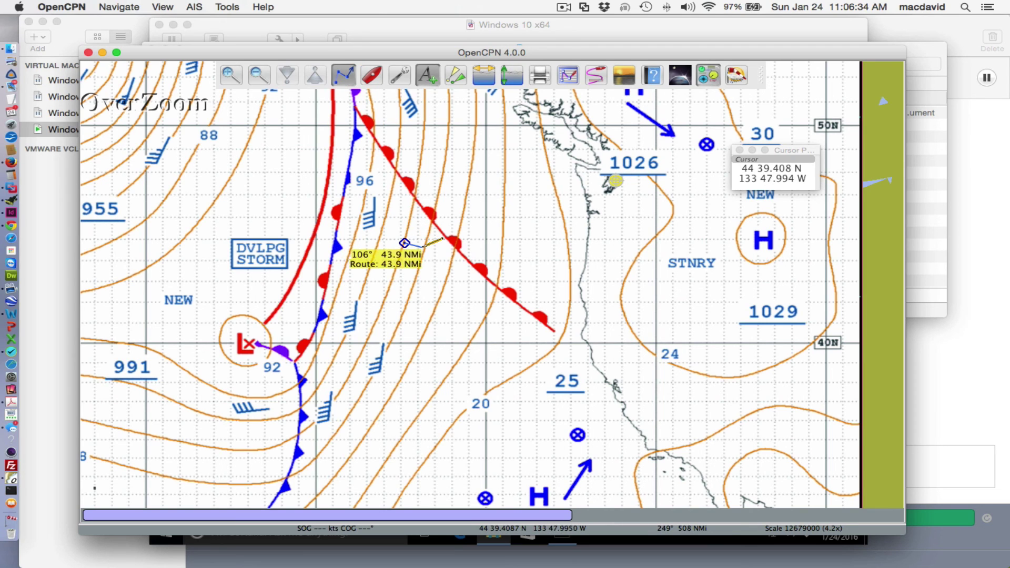
left_click(426, 249)
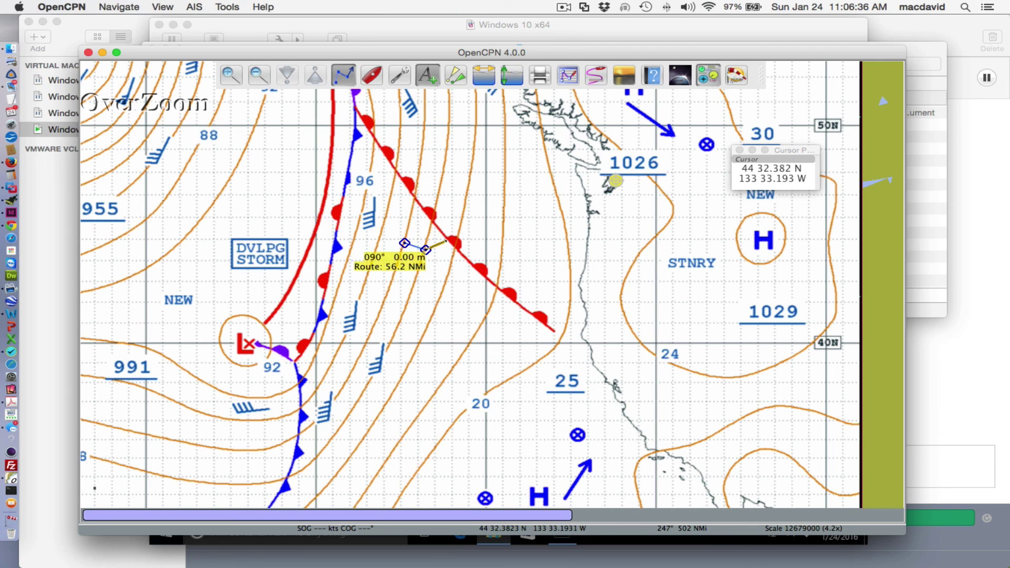
key("Escape")
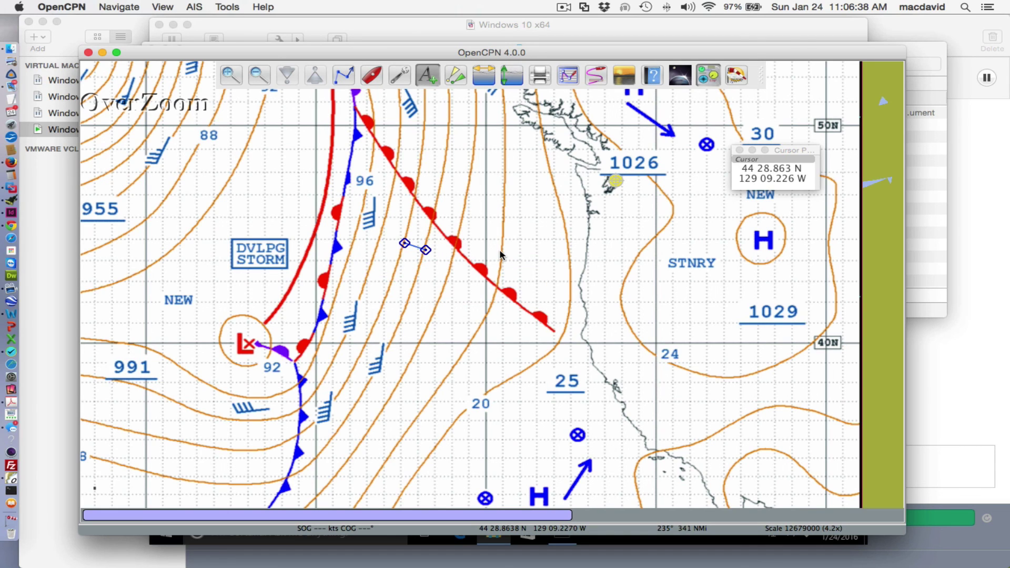